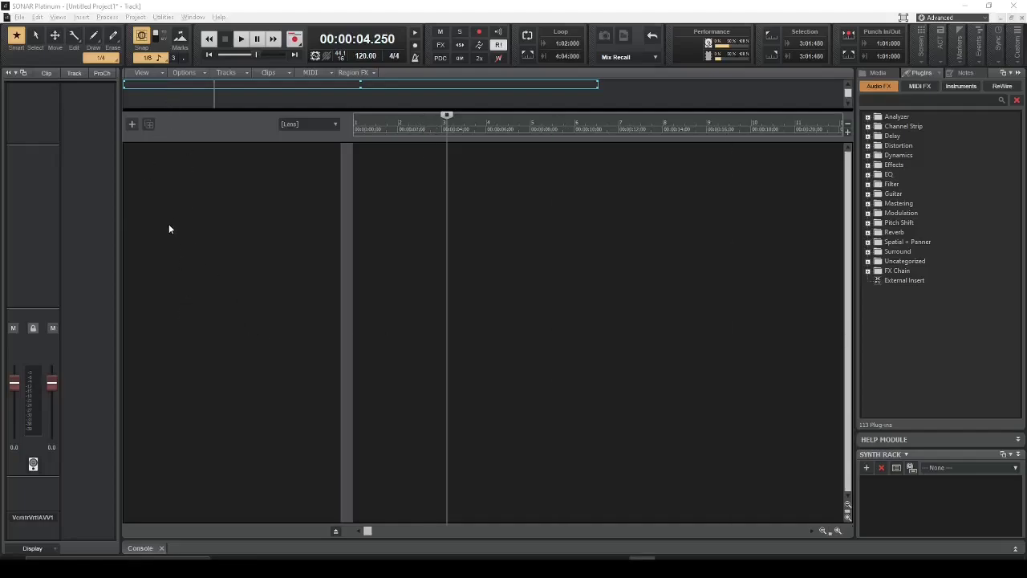
Insert an audio track, enlarge it, and set its input to Left Voicemeeter Virtual ASIO VM-VAIO 1
right_click(160, 175)
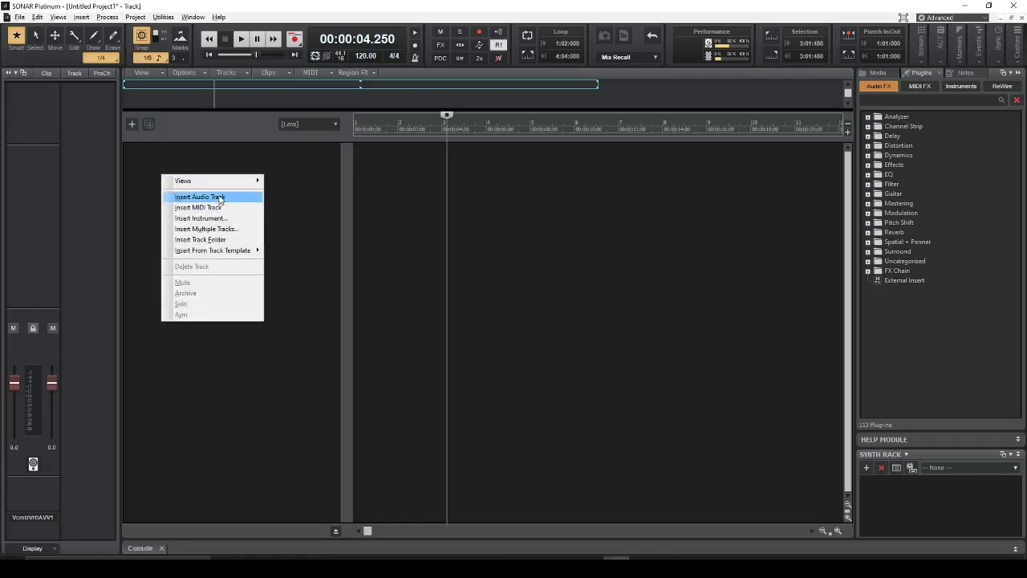
left_click(221, 199)
left_click_drag(293, 155, 285, 252)
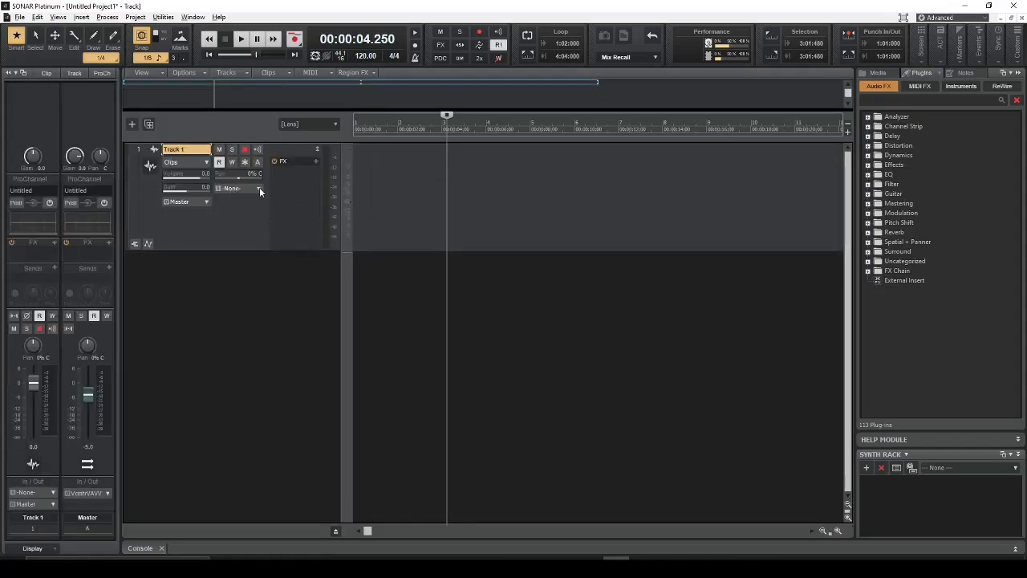
left_click(259, 190)
mouse_move(329, 211)
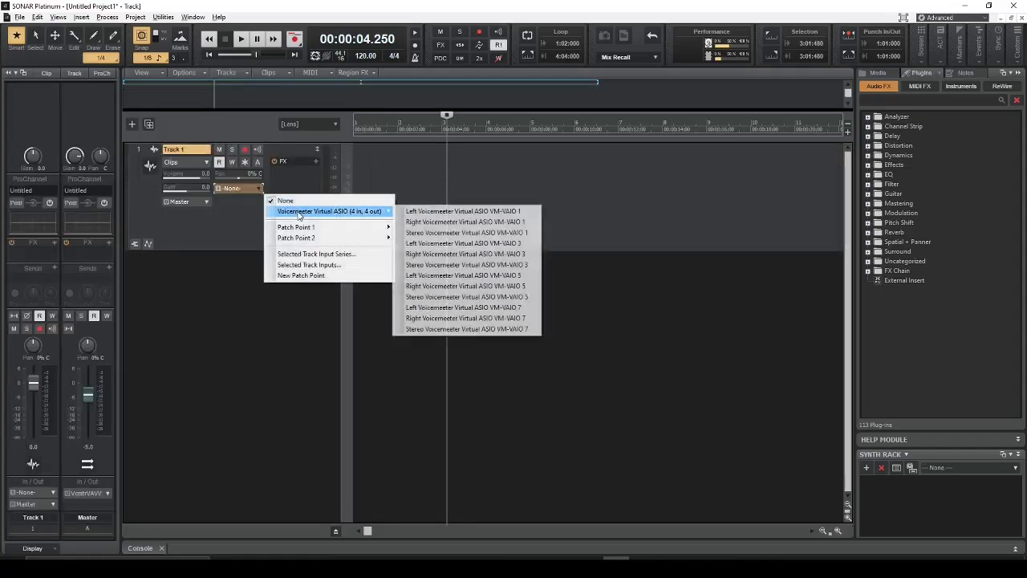
left_click(449, 211)
left_click_drag(235, 249, 241, 232)
Insert a second audio track below Track 1 and enlarge it to show its controls
right_click(209, 268)
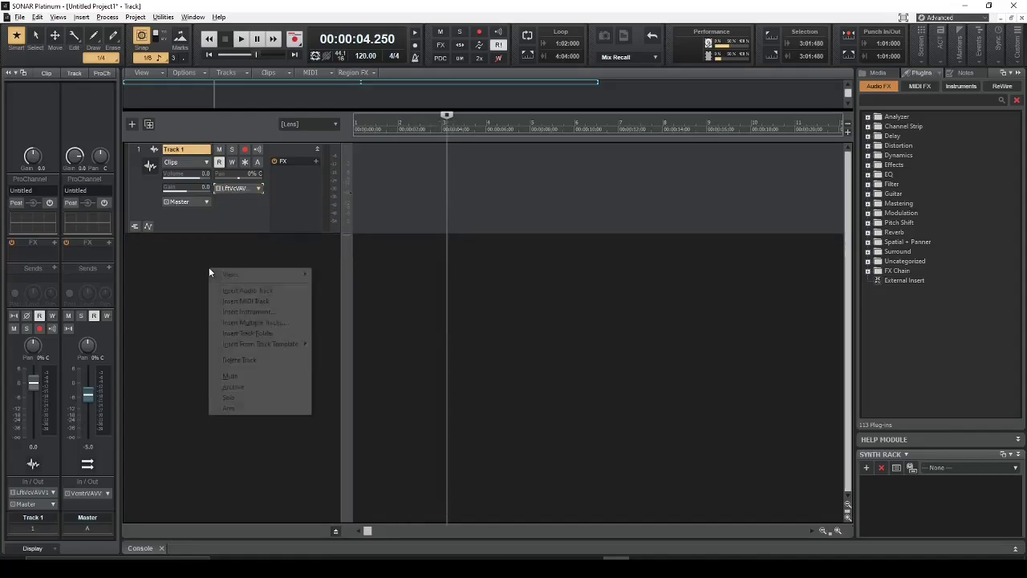
left_click(259, 291)
left_click_drag(315, 246, 319, 332)
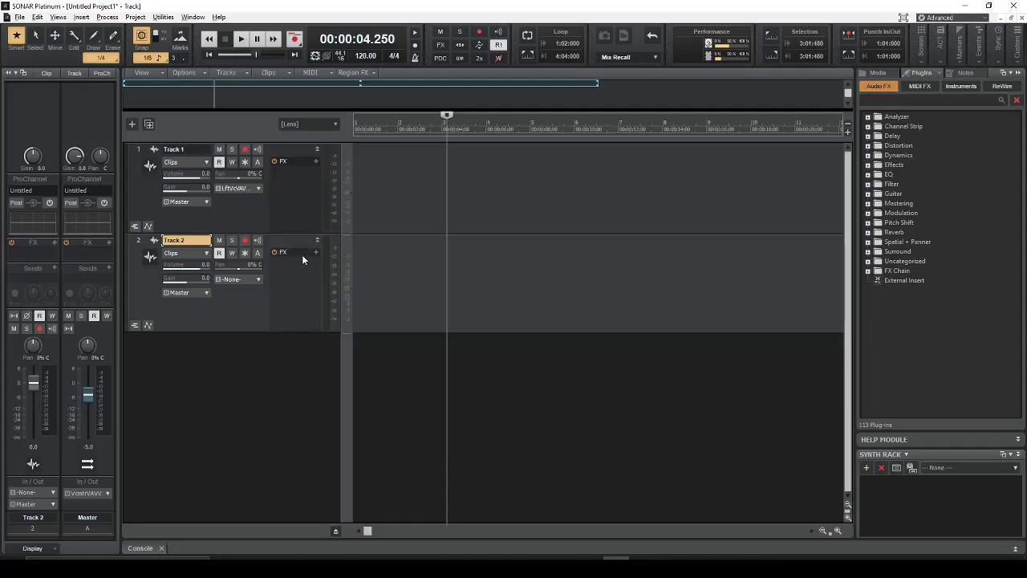
Insert the Reaktor5 soft synth into Track 2's FX rack and move its plug-in window out of the way
right_click(282, 291)
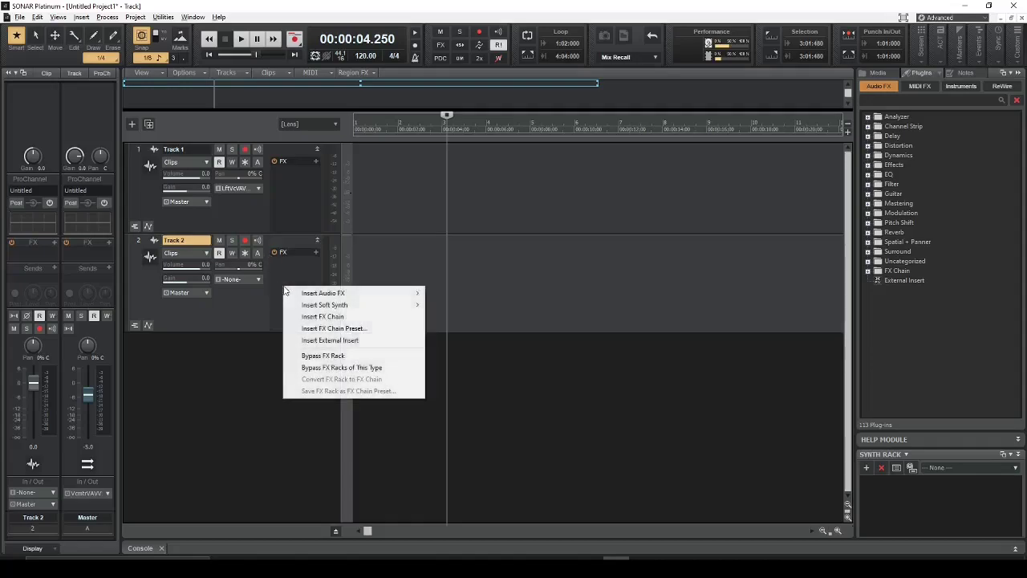
mouse_move(324, 295)
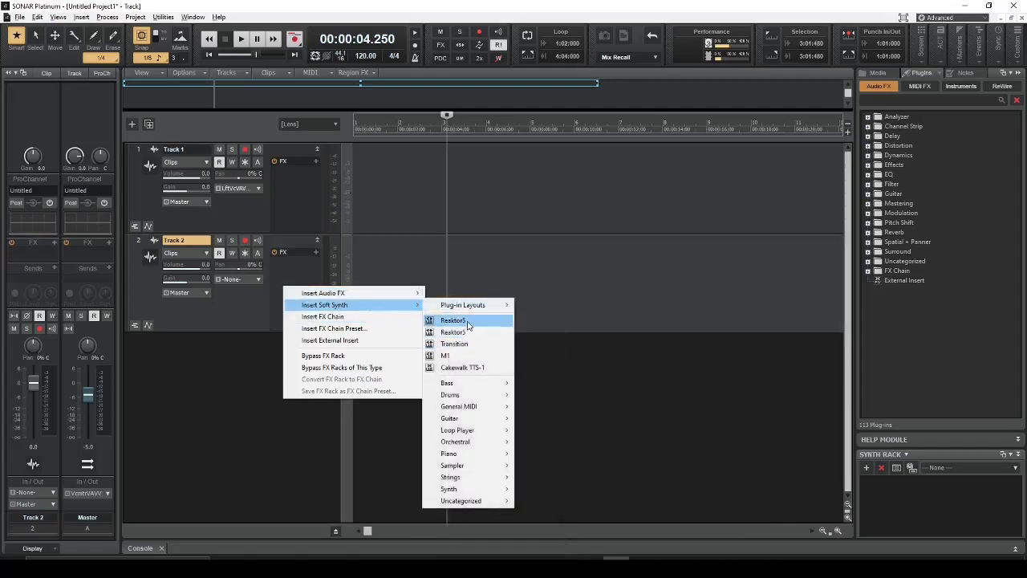
left_click(465, 320)
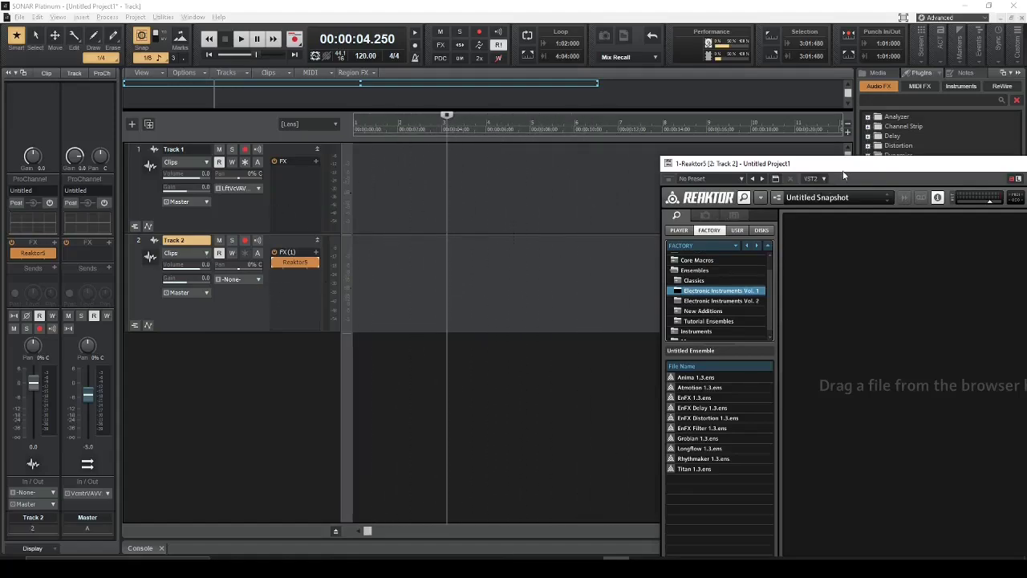
left_click_drag(843, 175, 1026, 120)
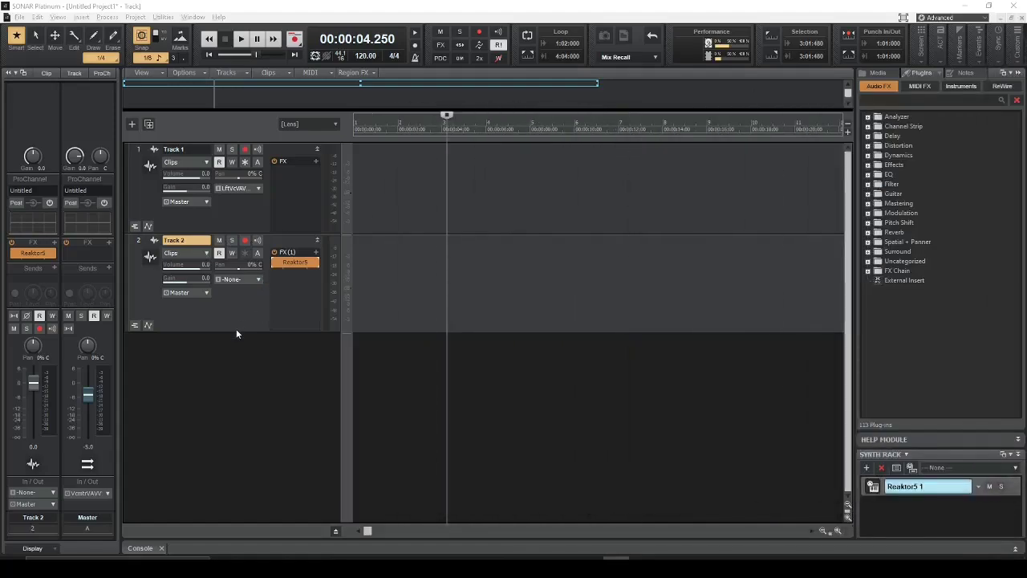
Reopen Reaktor5 from Track 2's FX rack and load Razor.rkplr from the Player library
left_click_drag(237, 331, 236, 309)
double_click(297, 263)
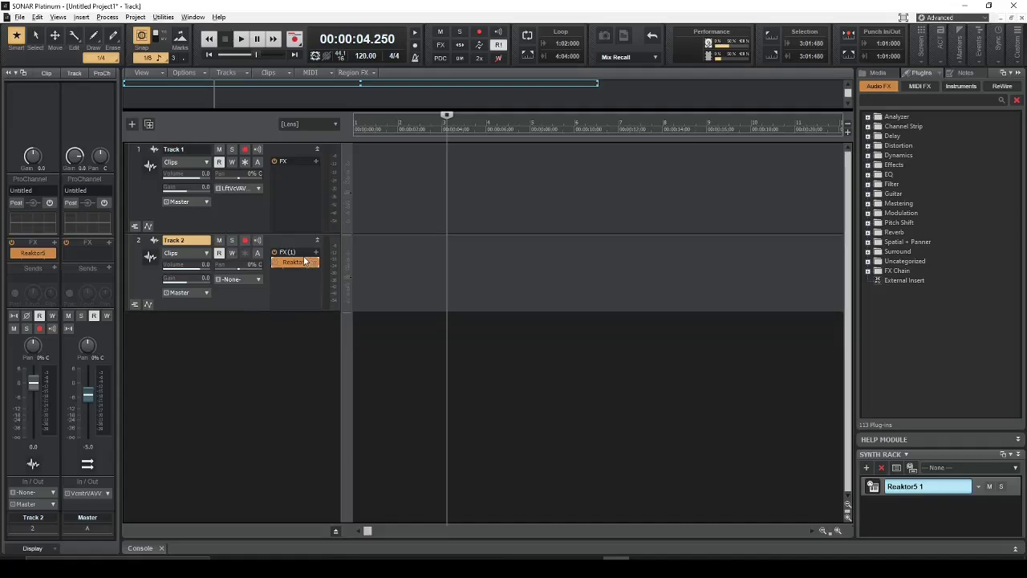
left_click_drag(618, 142, 615, 128)
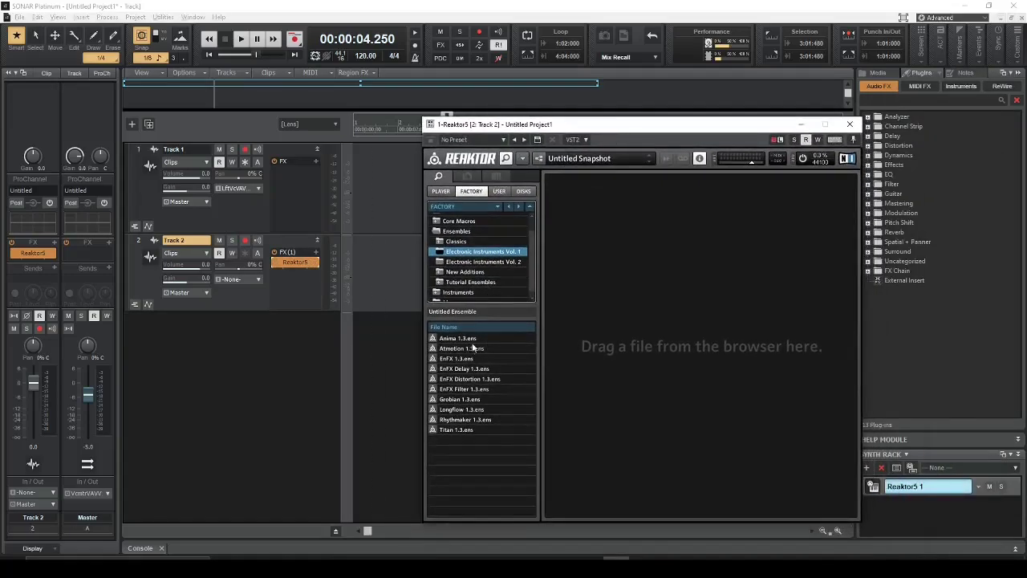
left_click(441, 191)
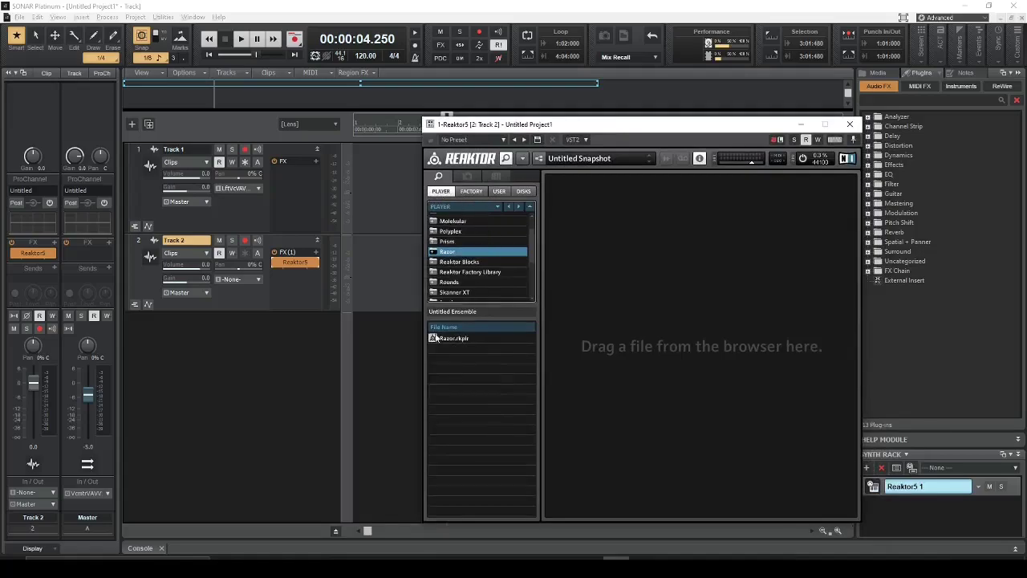
left_click(442, 339)
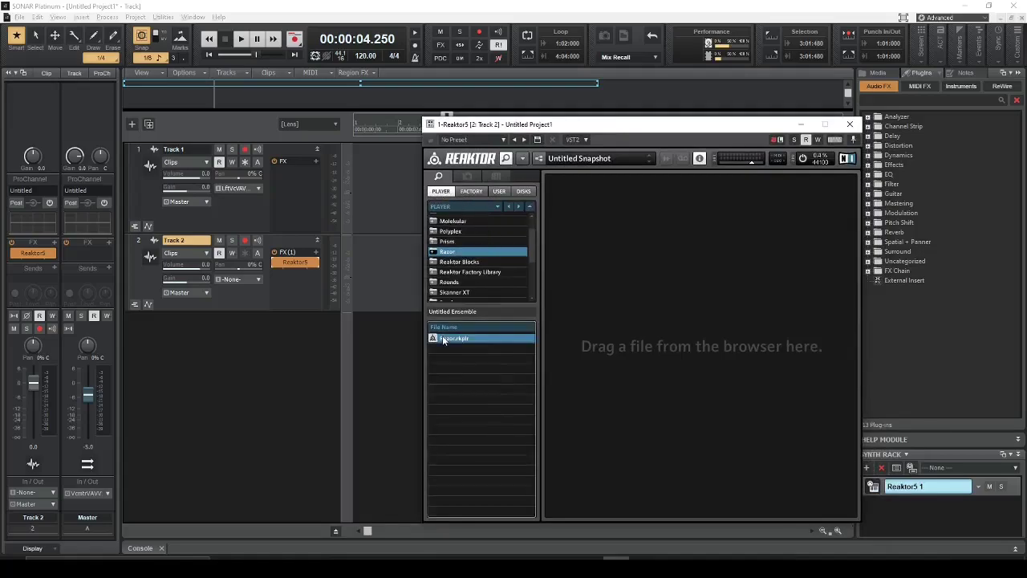
Insert a MIDI track below Track 2 and enlarge it to show its controls
right_click(197, 375)
left_click(275, 336)
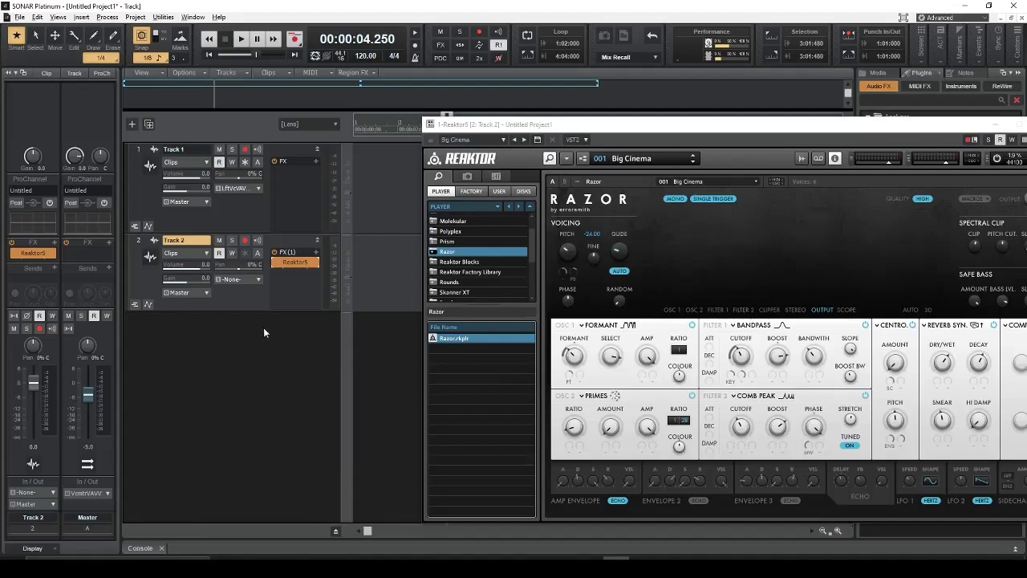
right_click(233, 363)
left_click(277, 394)
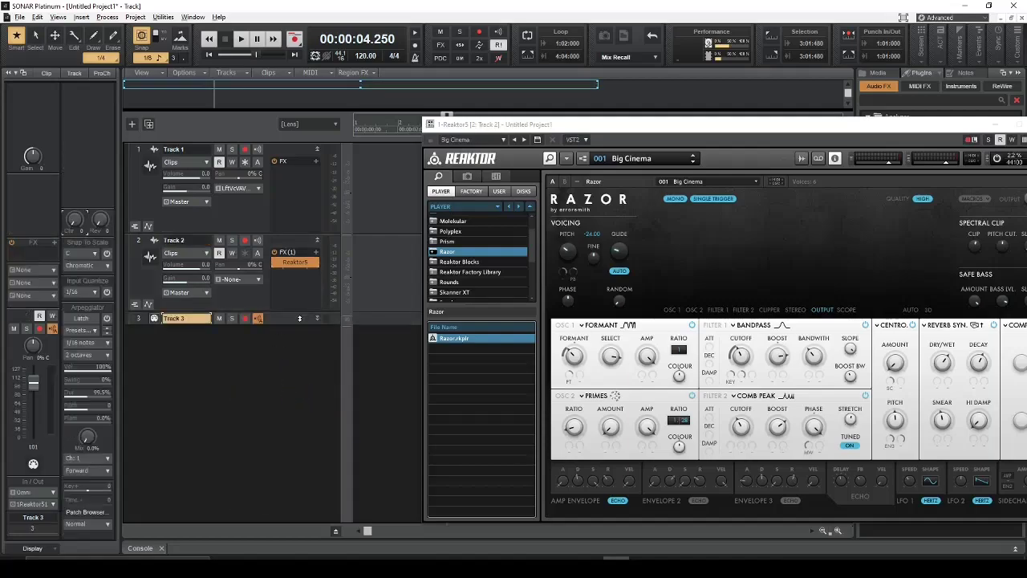
left_click_drag(317, 324, 287, 424)
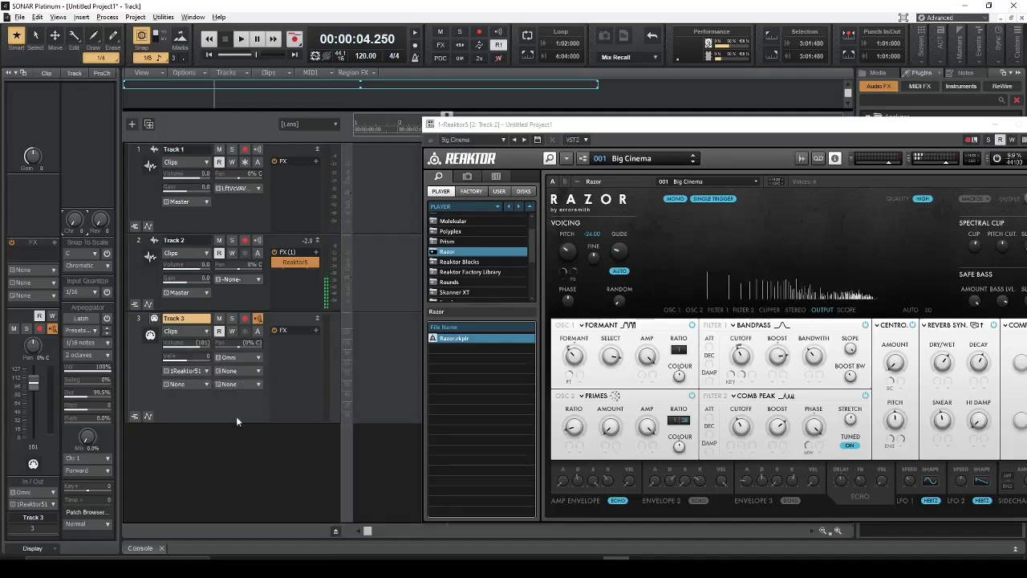
left_click_drag(239, 422, 240, 407)
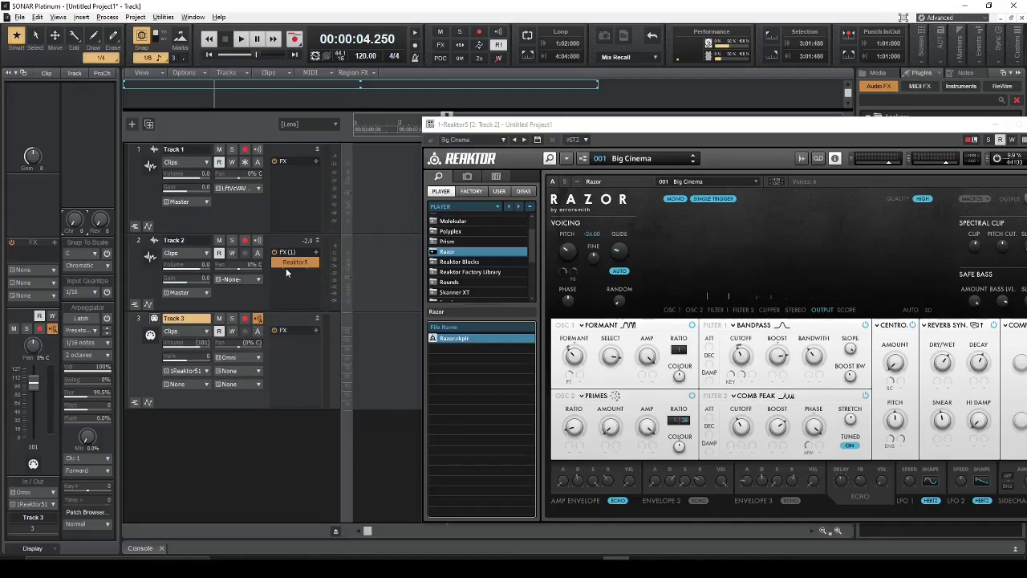
Load the Razor vocoder snapshot Bayou Paradise Chordcoder and make Track 2 slightly taller
left_click(683, 163)
mouse_move(706, 228)
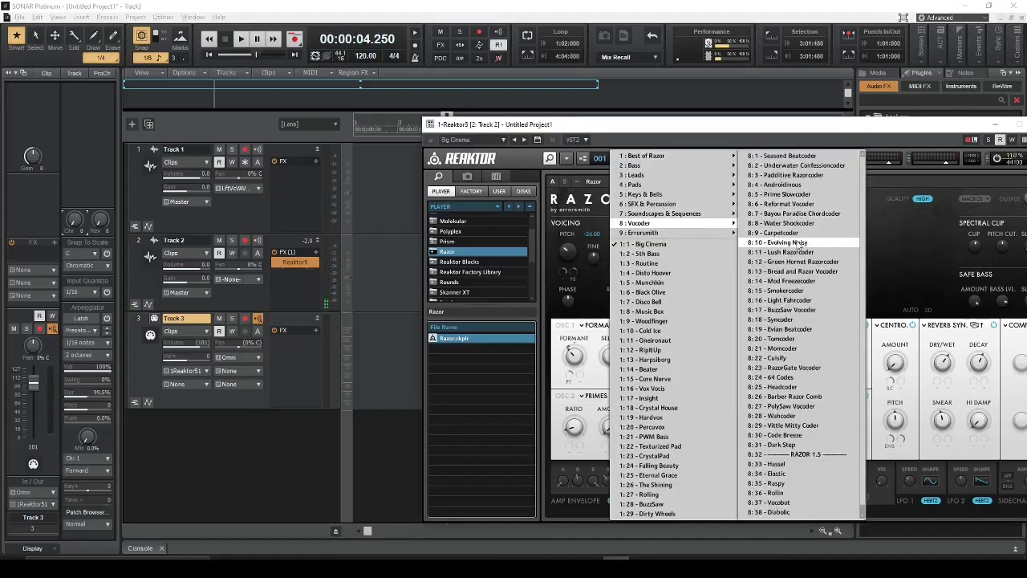
left_click(800, 214)
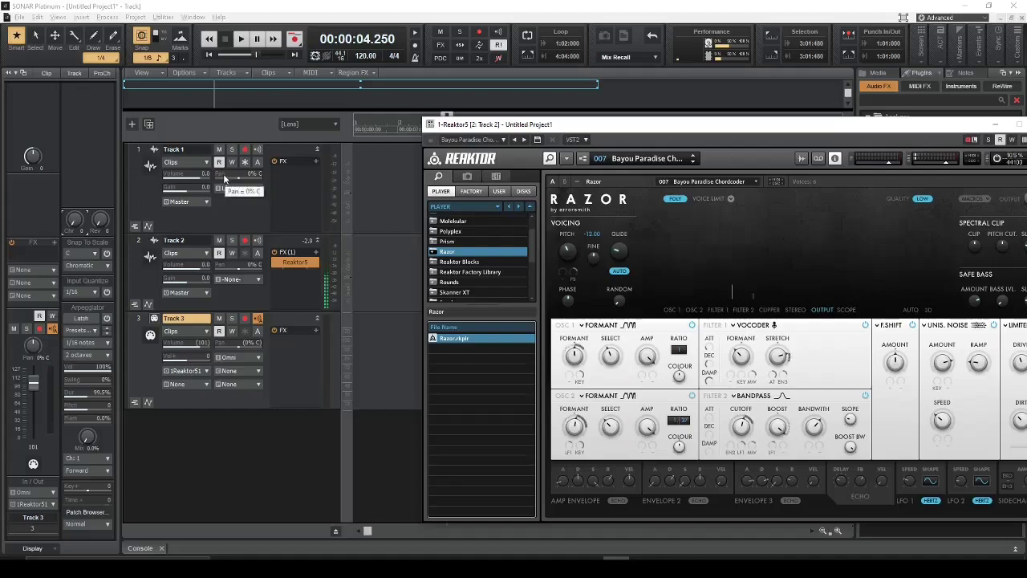
left_click_drag(282, 313, 277, 332)
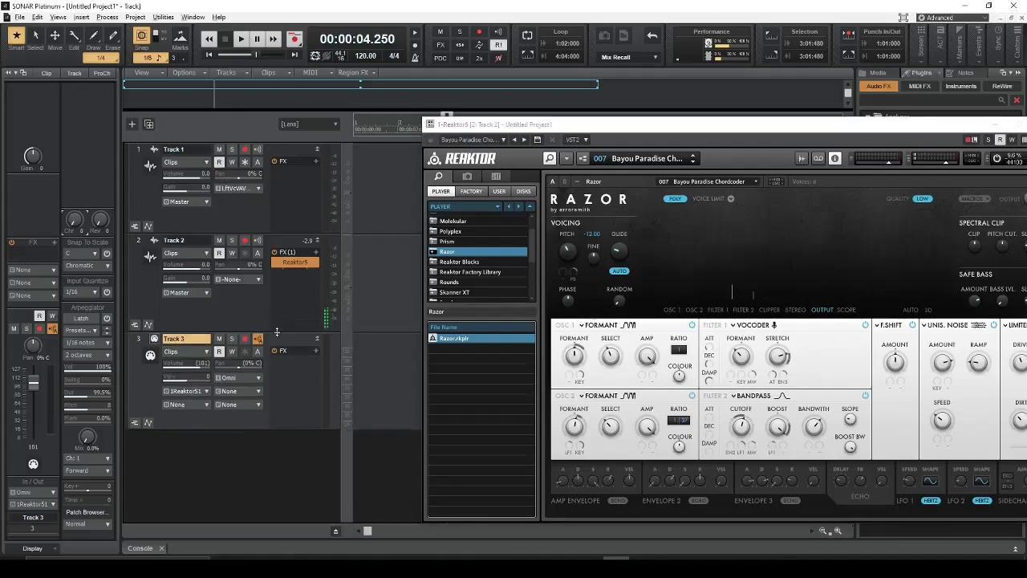
Select Track 1 and add a send from it to Patch Point 1
right_click(247, 207)
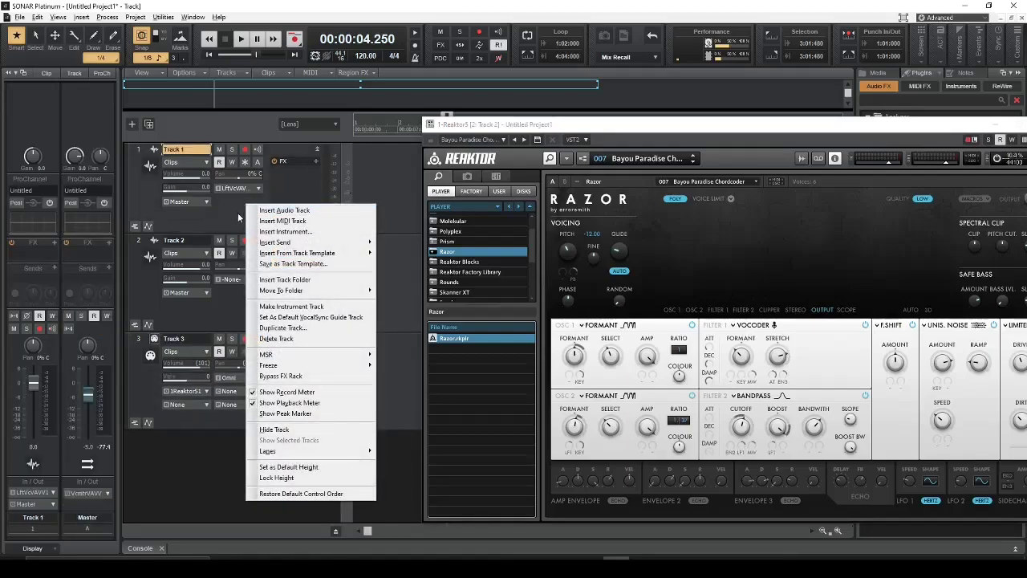
left_click(216, 206)
left_click(140, 150)
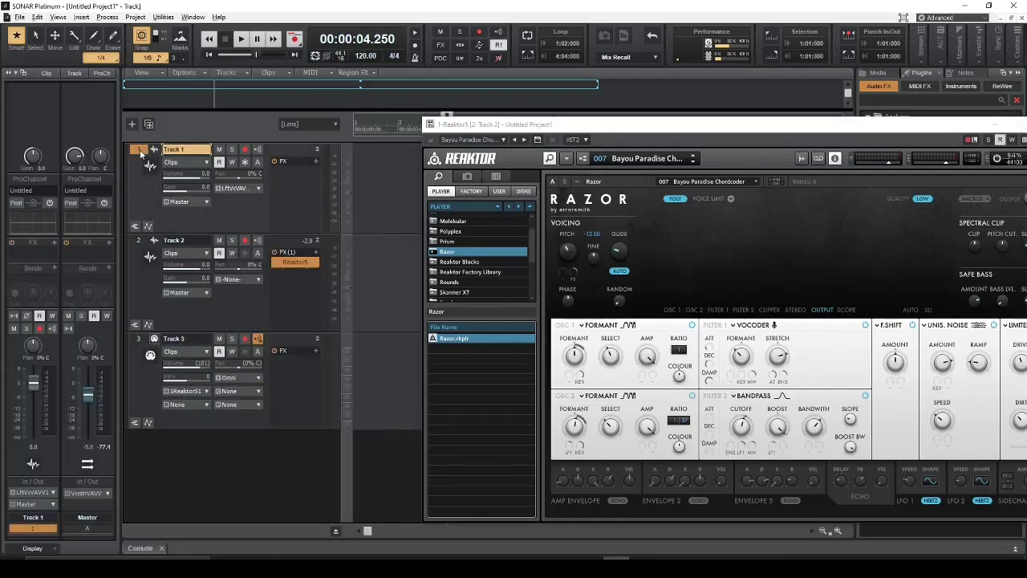
left_click(55, 270)
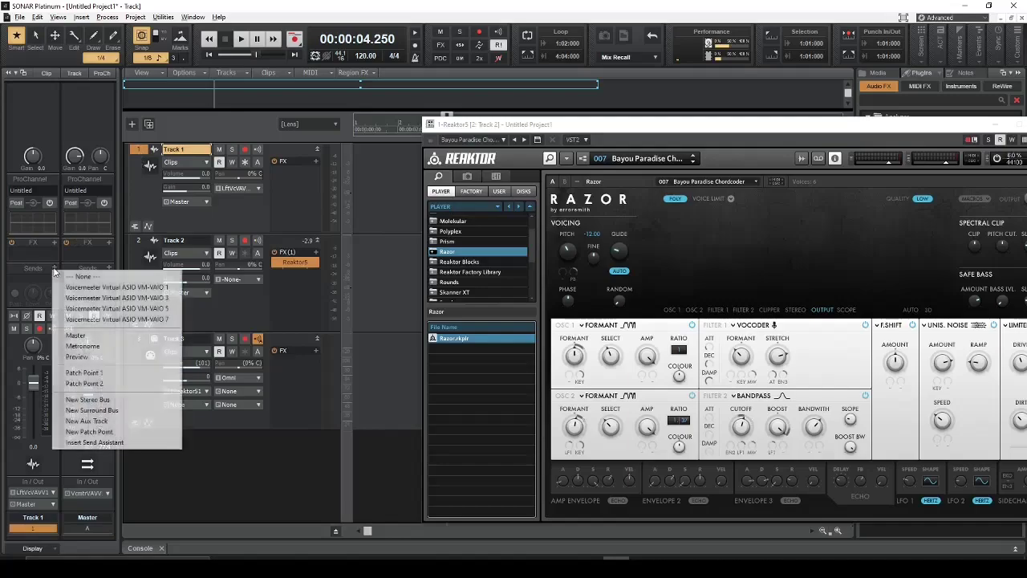
left_click(110, 375)
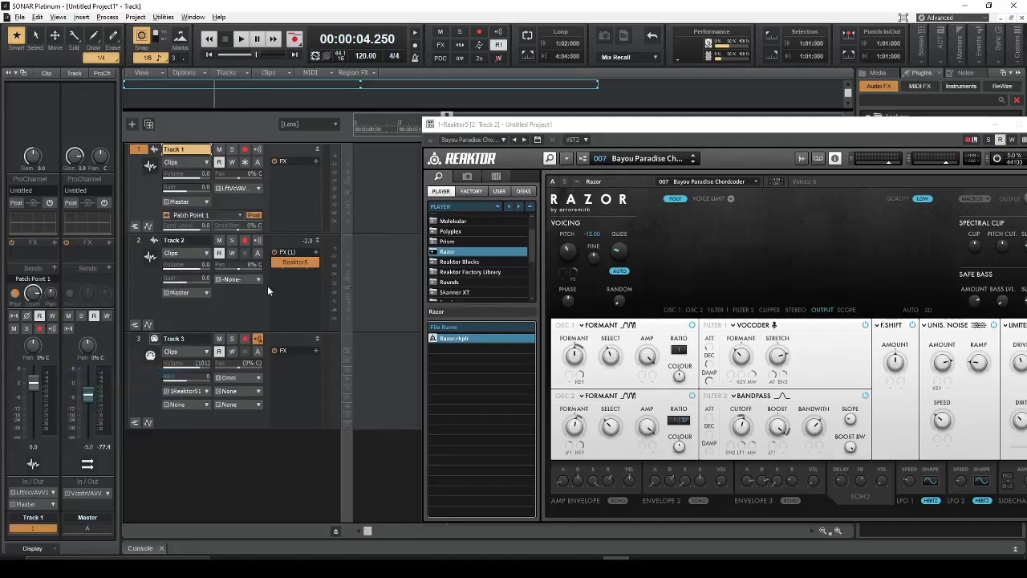
right_click(264, 203)
mouse_move(304, 241)
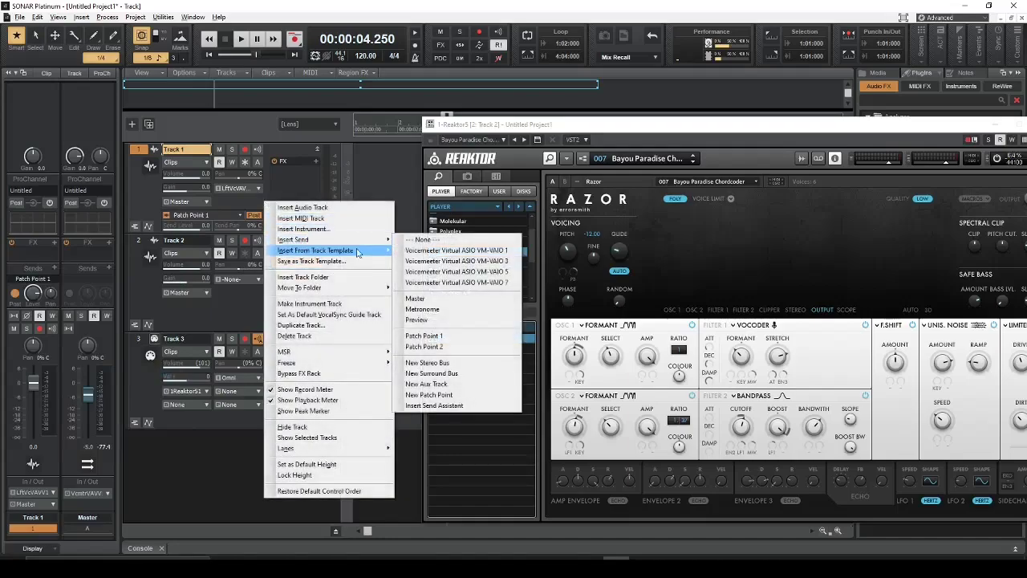
left_click(465, 394)
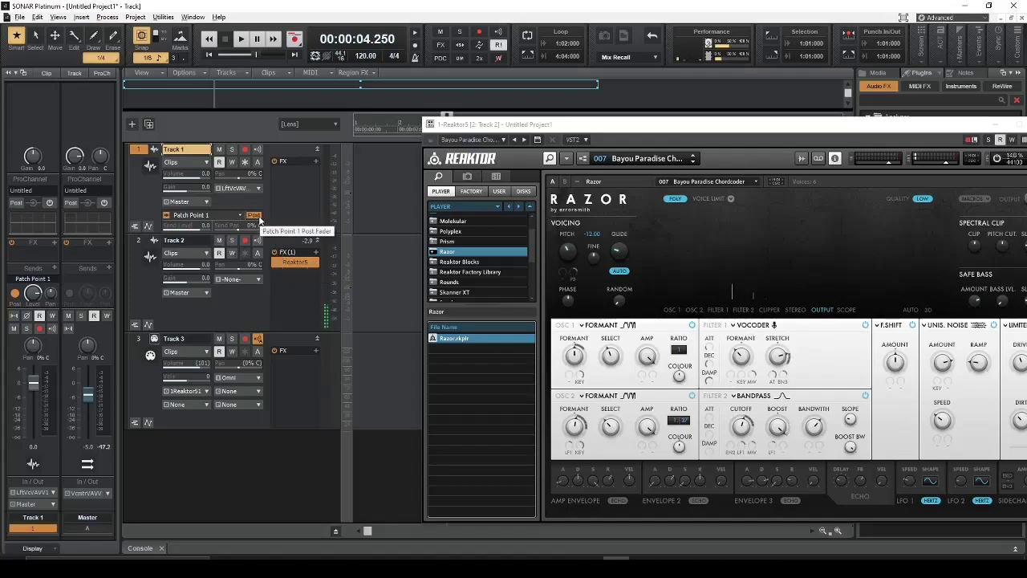
Set Track 2's input to Patch Point 1: Left (mono)
left_click(257, 280)
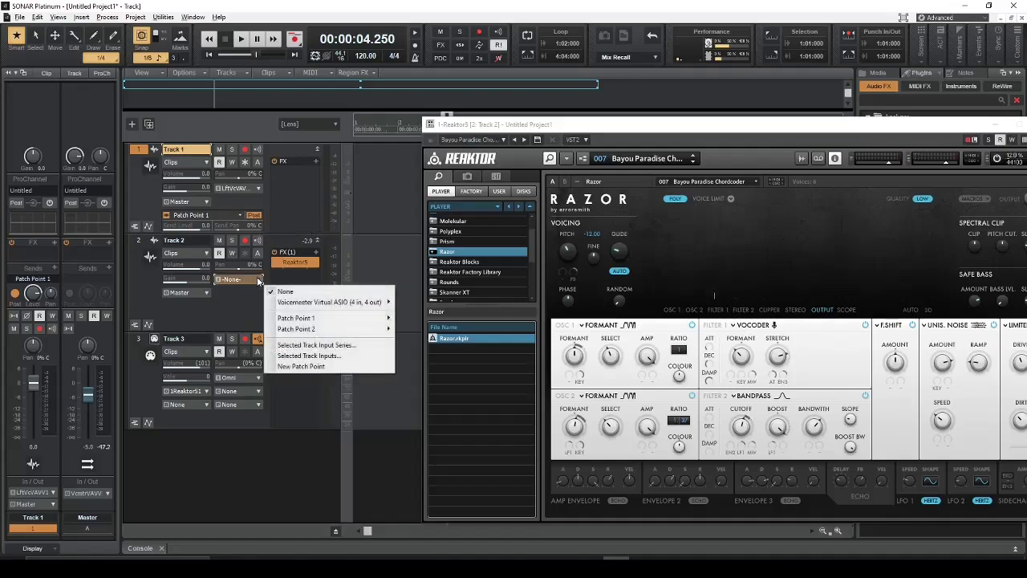
mouse_move(297, 319)
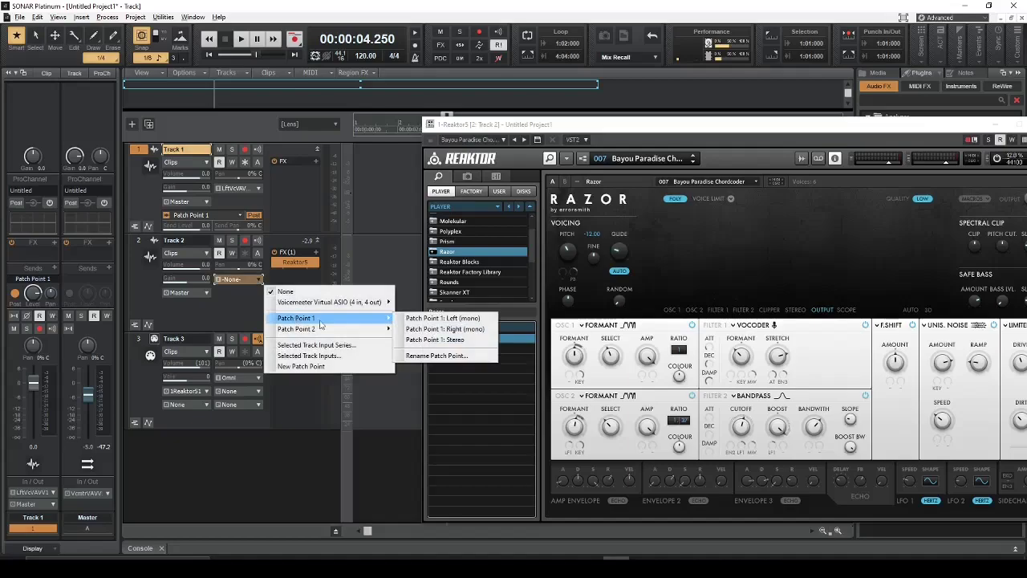
left_click(402, 319)
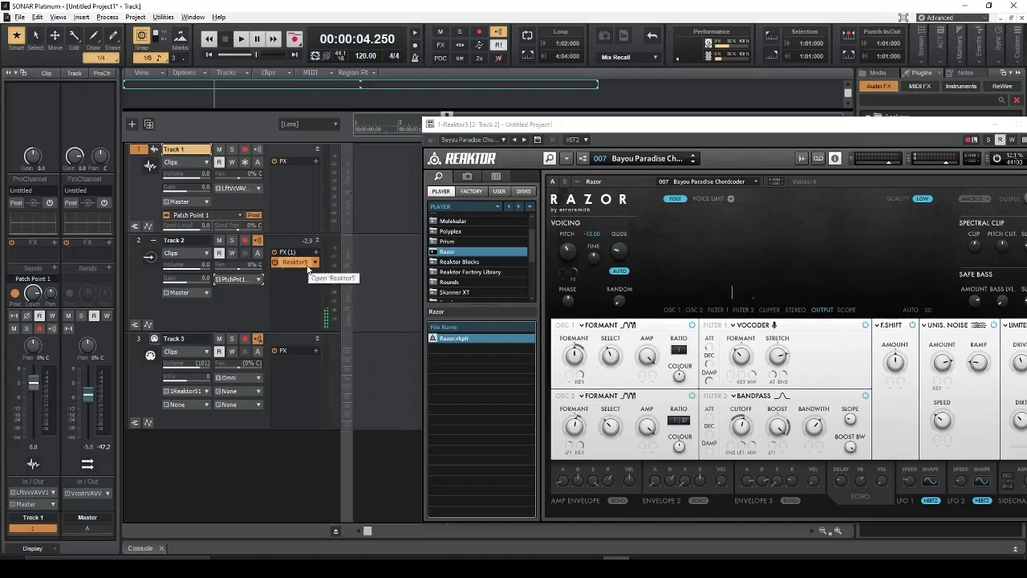
Select the MIDI track, Track 3, and turn on input echo for Track 1
left_click(251, 416)
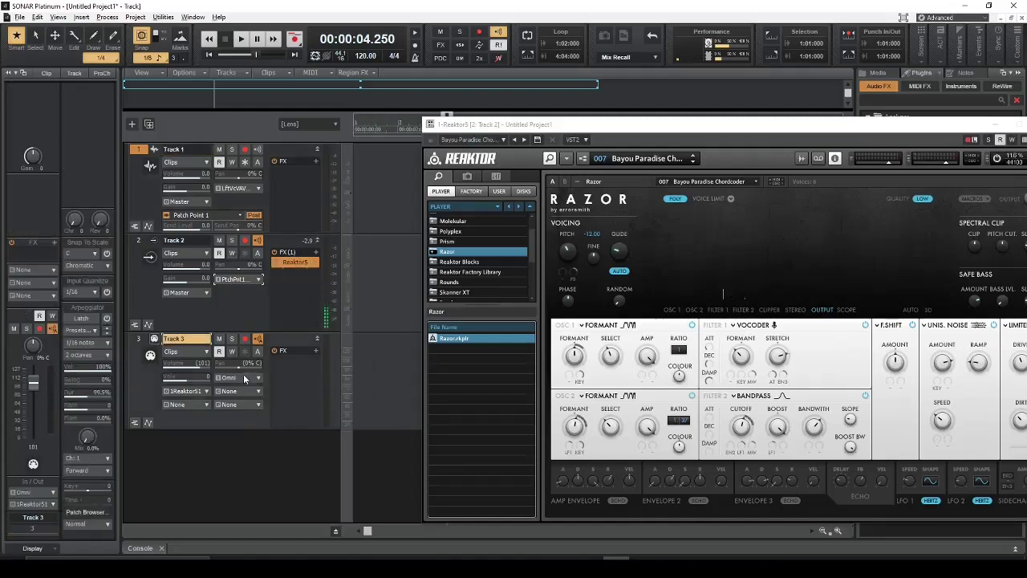
left_click(258, 149)
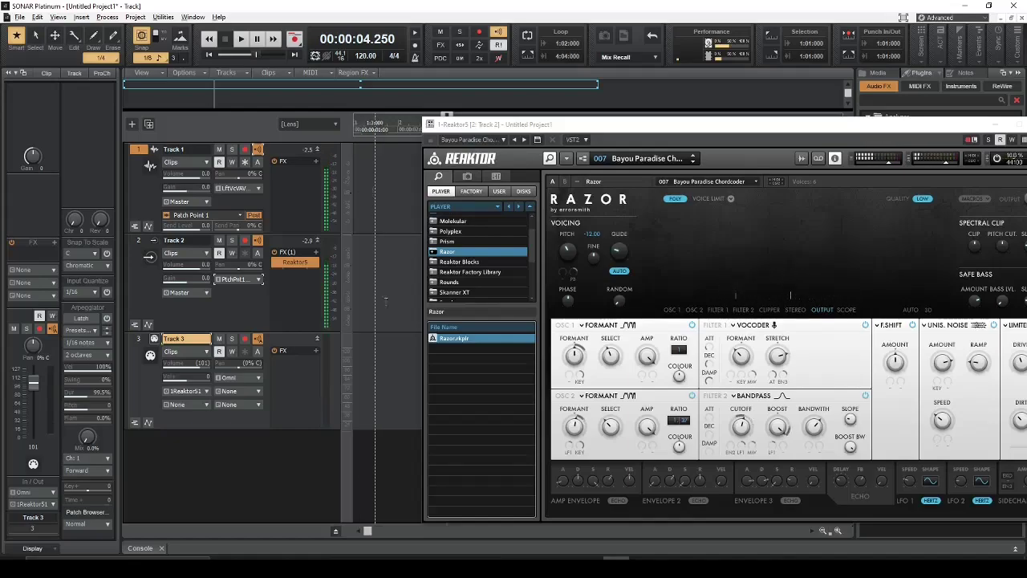
Balance the volumes by setting Track 1 to about -8.3 dB and Track 2 to about -0.8 dB
left_click(162, 238)
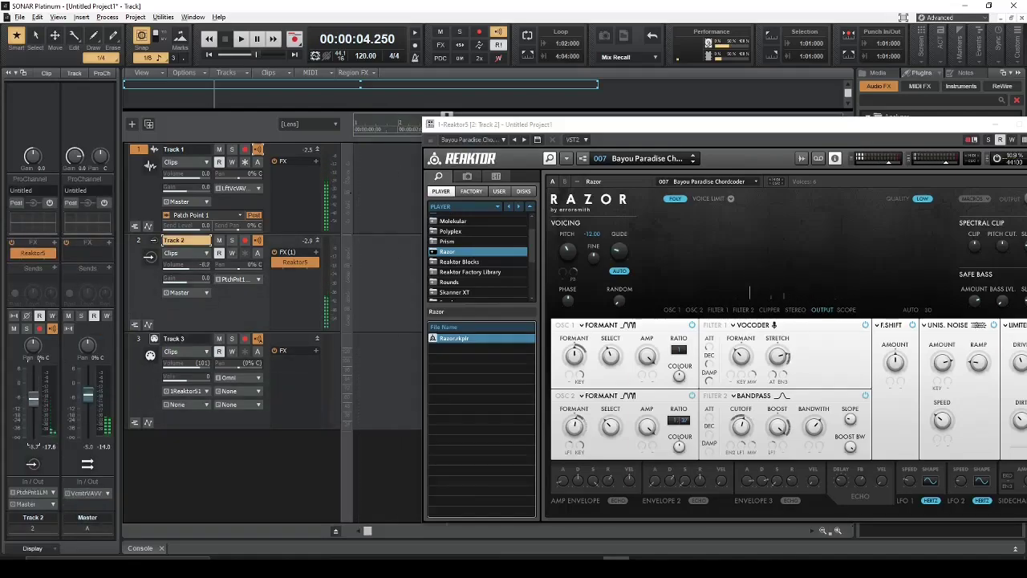
left_click(133, 188)
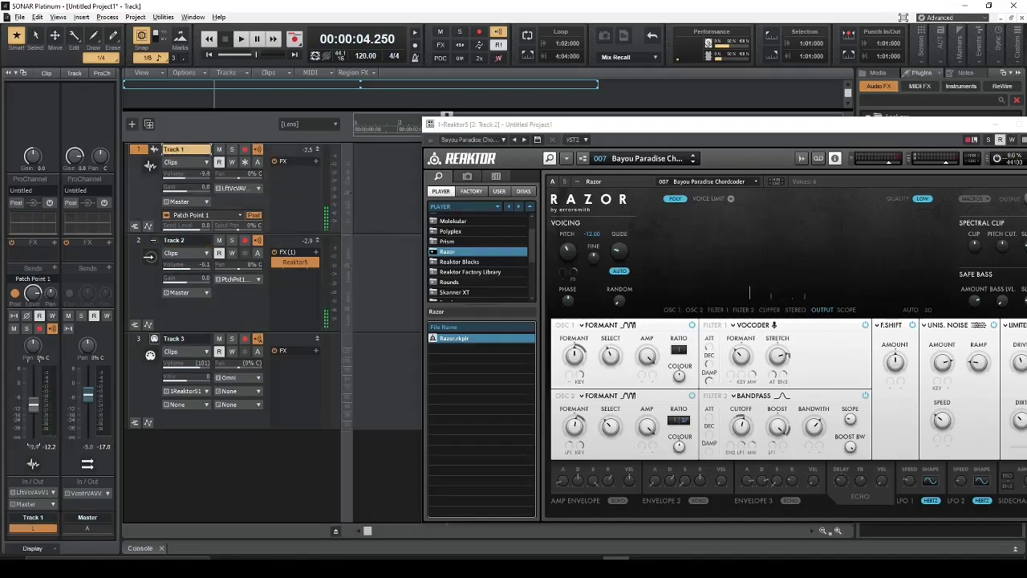
left_click(171, 300)
mouse_move(26, 419)
left_mouse_down()
mouse_move(25, 403)
mouse_move(39, 404)
left_mouse_up()
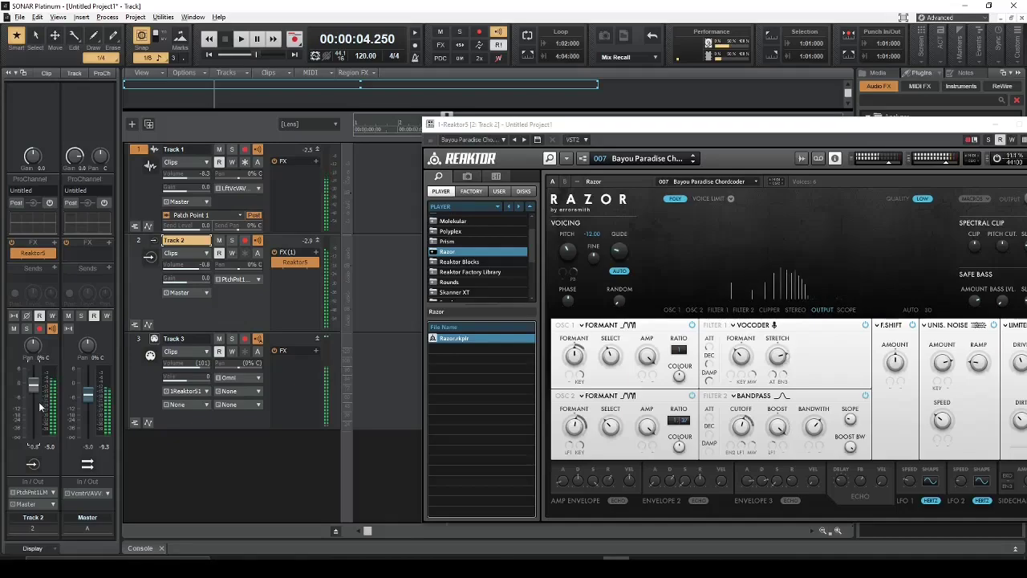
Load the Evolving Noisy preset from Razor's Vocoder bank
left_click(666, 159)
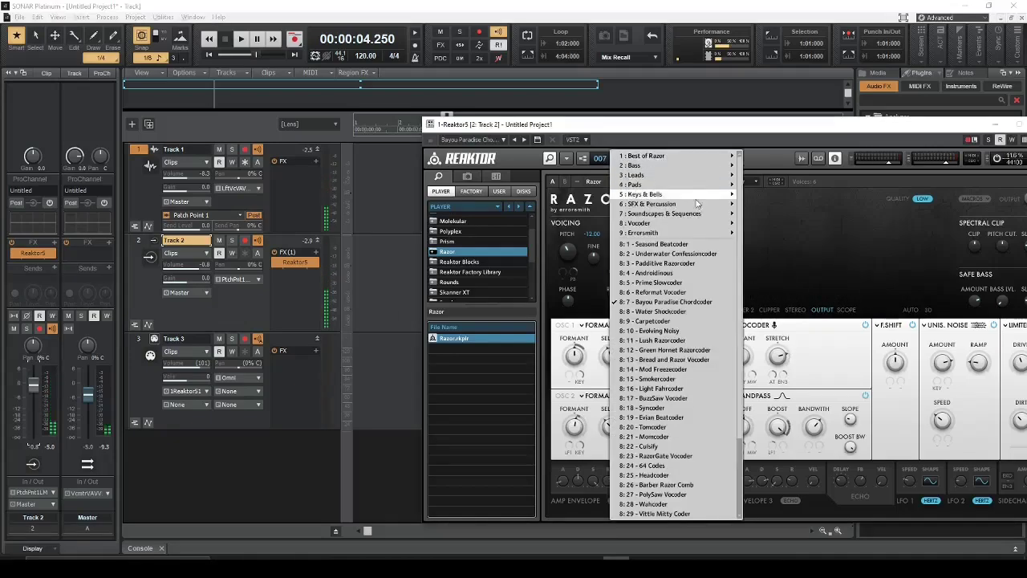
mouse_move(710, 233)
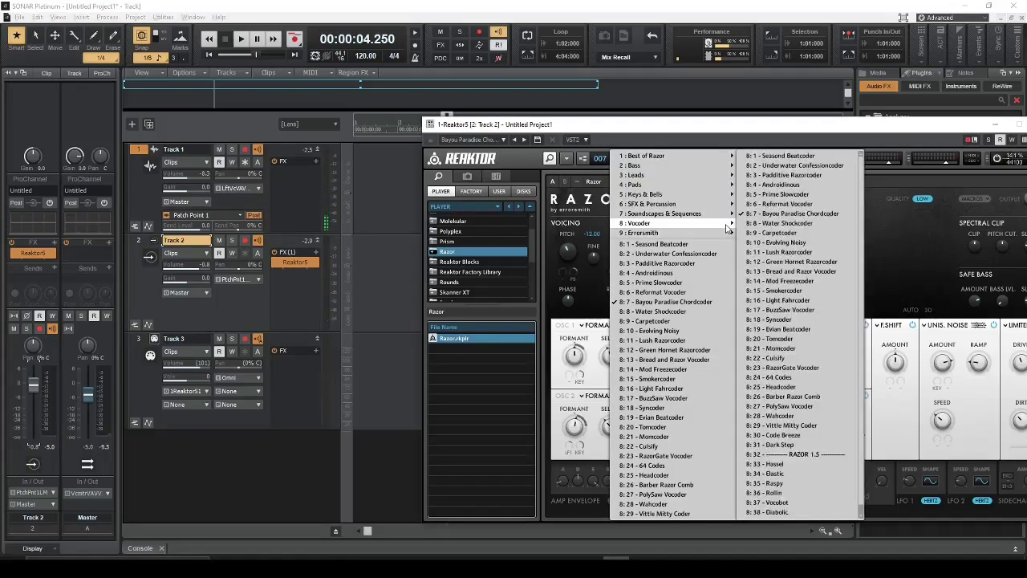
left_click(779, 240)
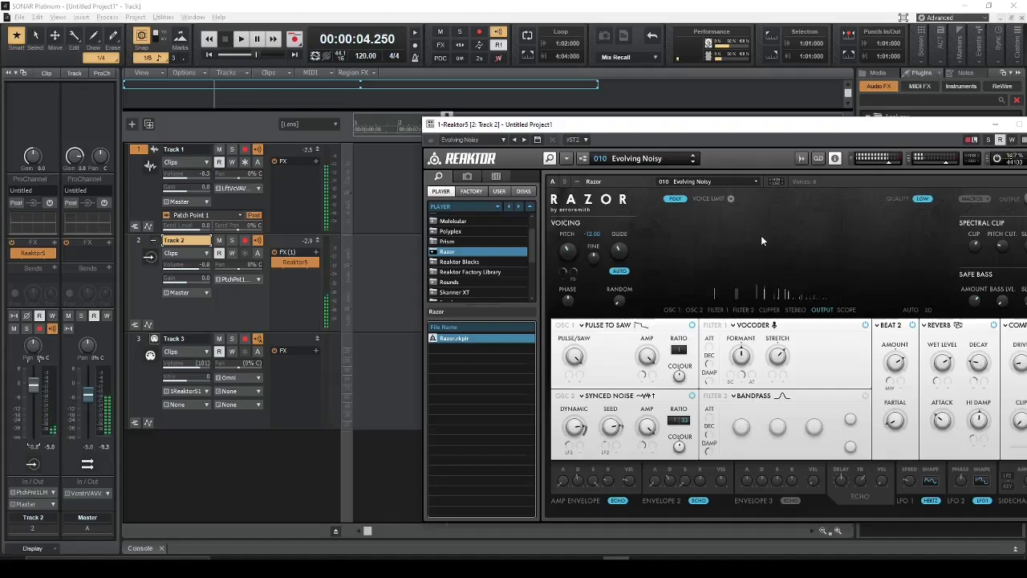
Move the Reaktor window clear of the track controls and arm Track 1 and Track 2 for recording
left_click_drag(656, 132, 771, 113)
left_click(244, 150)
left_click(246, 242)
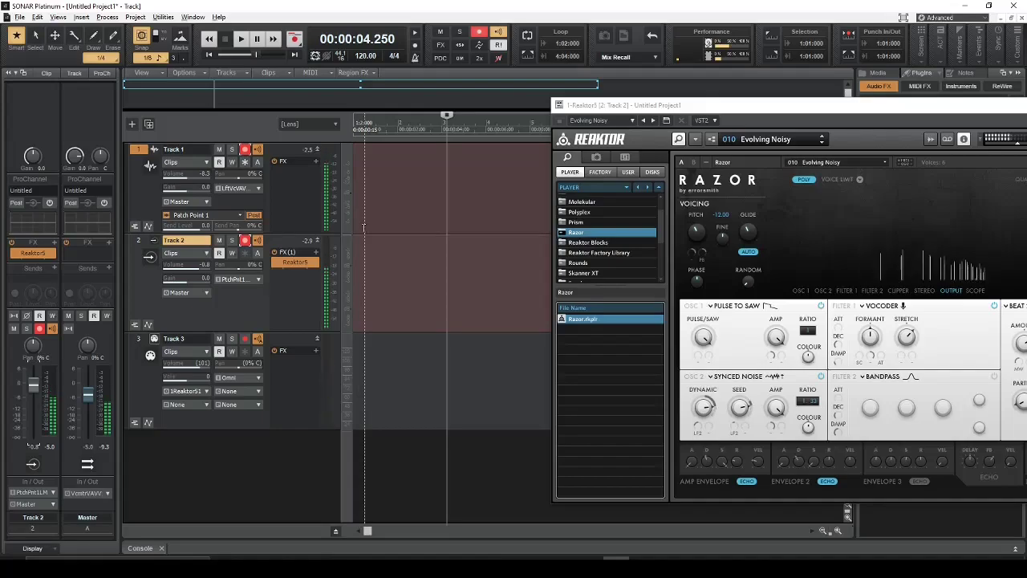
Insert a new audio track below Track 3 and expand it to show its input and output controls
right_click(217, 461)
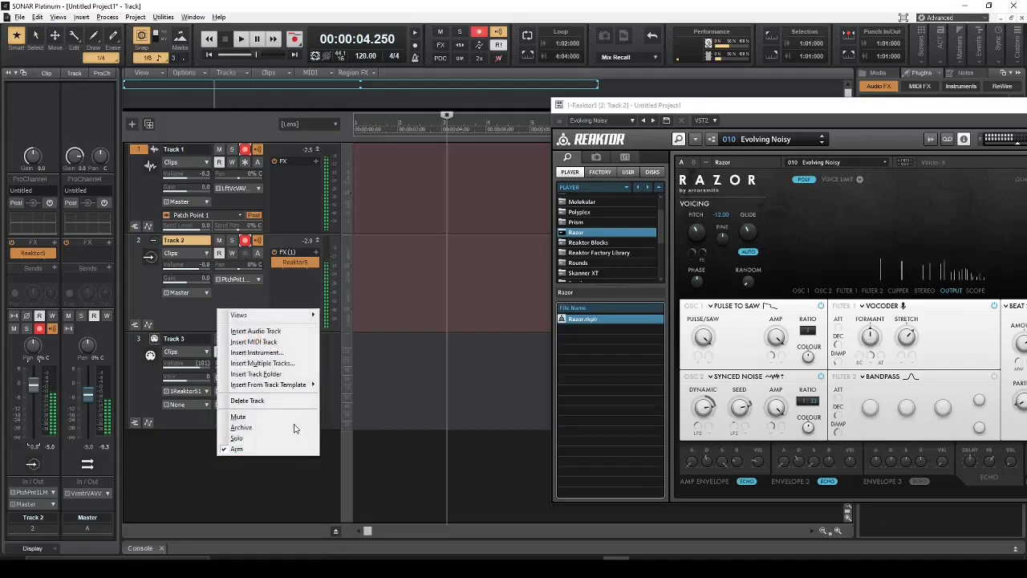
left_click(272, 329)
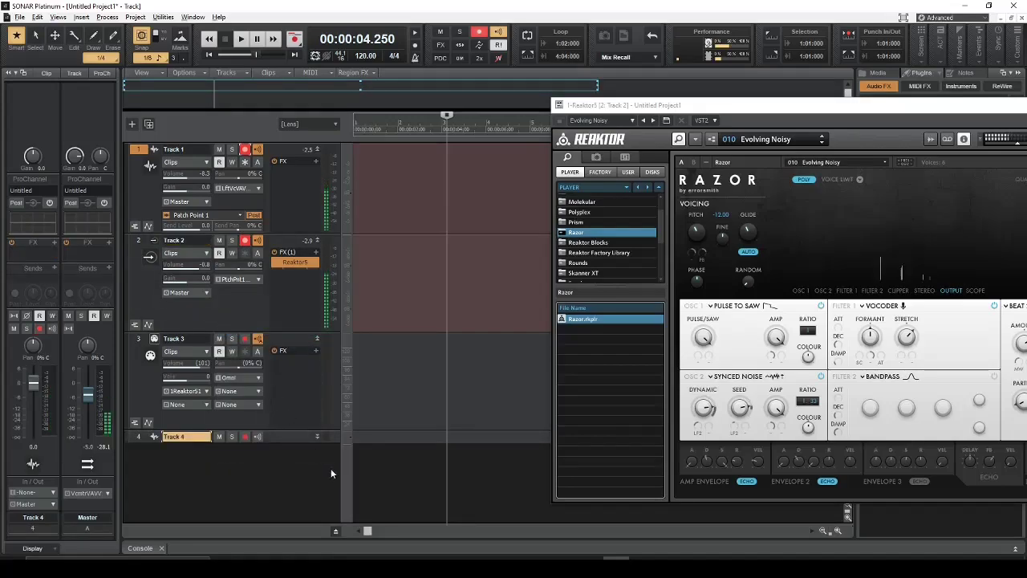
scroll(325, 433, "down", 2)
left_click(316, 357)
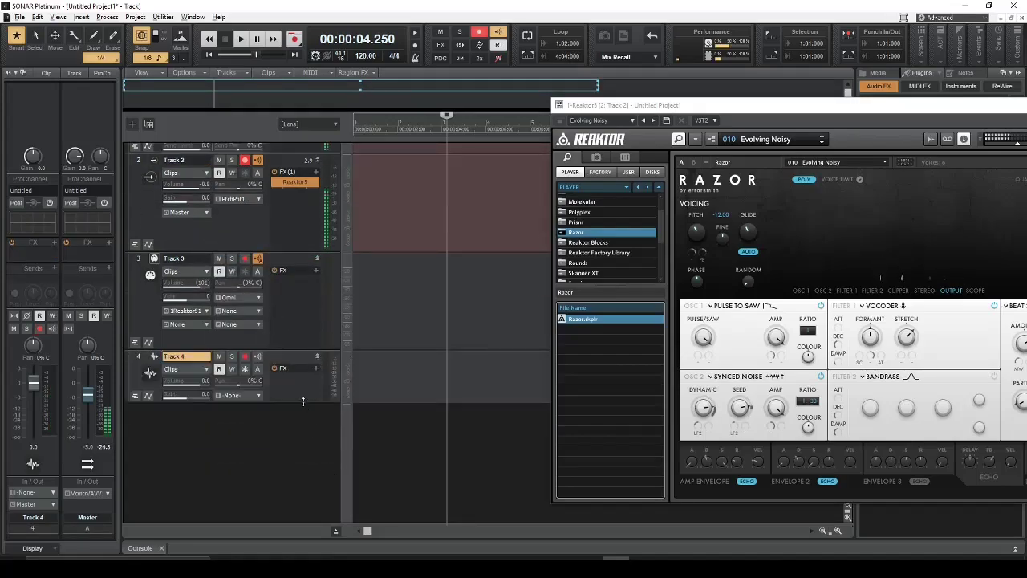
left_click_drag(305, 403, 302, 463)
Set Track 2's output to Patch Point 2
left_click(246, 237)
scroll(246, 238, "up", 2)
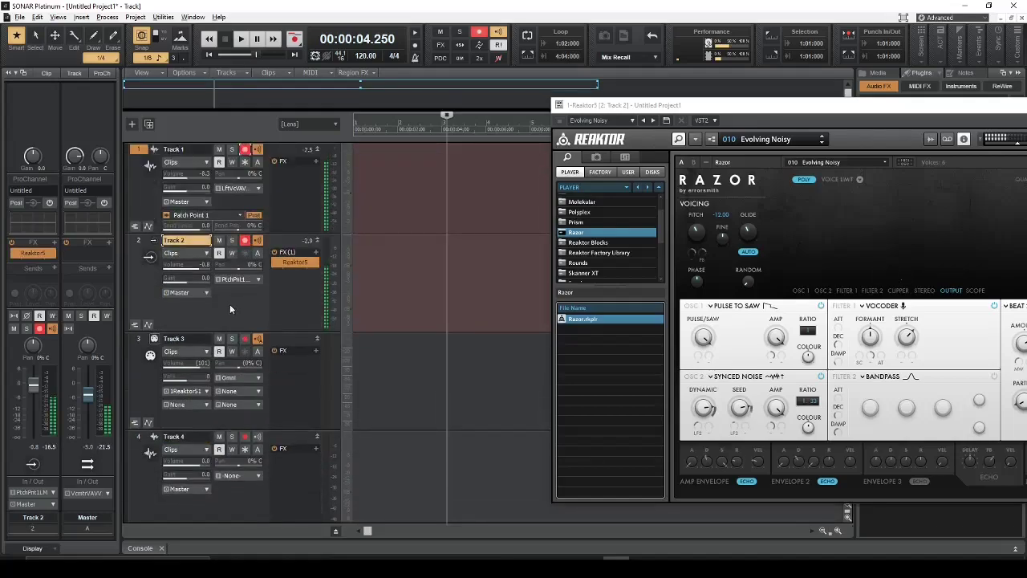
left_click(208, 293)
left_click(294, 401)
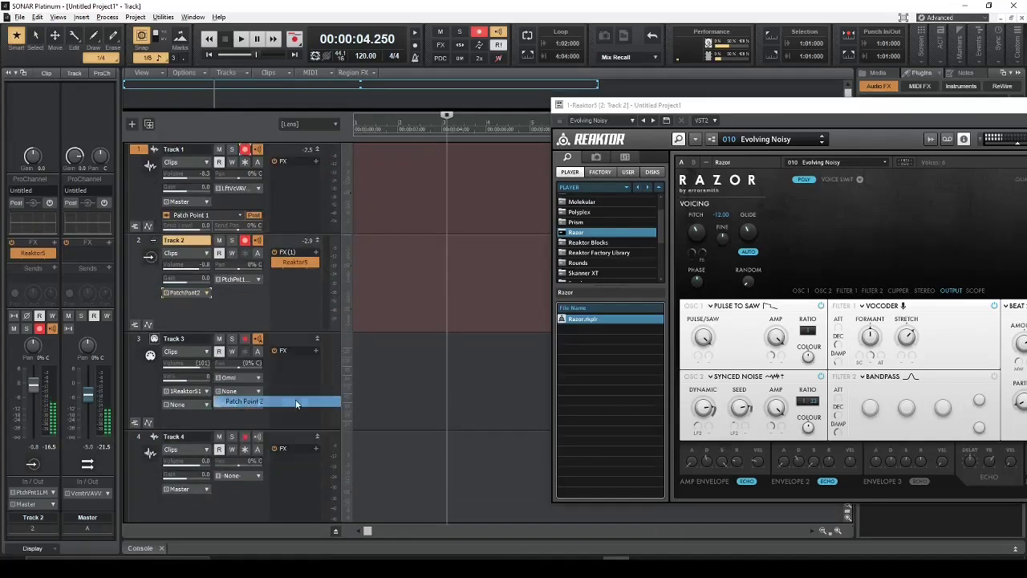
Set Track 4's input to Patch Point 2: Stereo and turn on its input echo
scroll(289, 389, "down", 2)
left_click(257, 357)
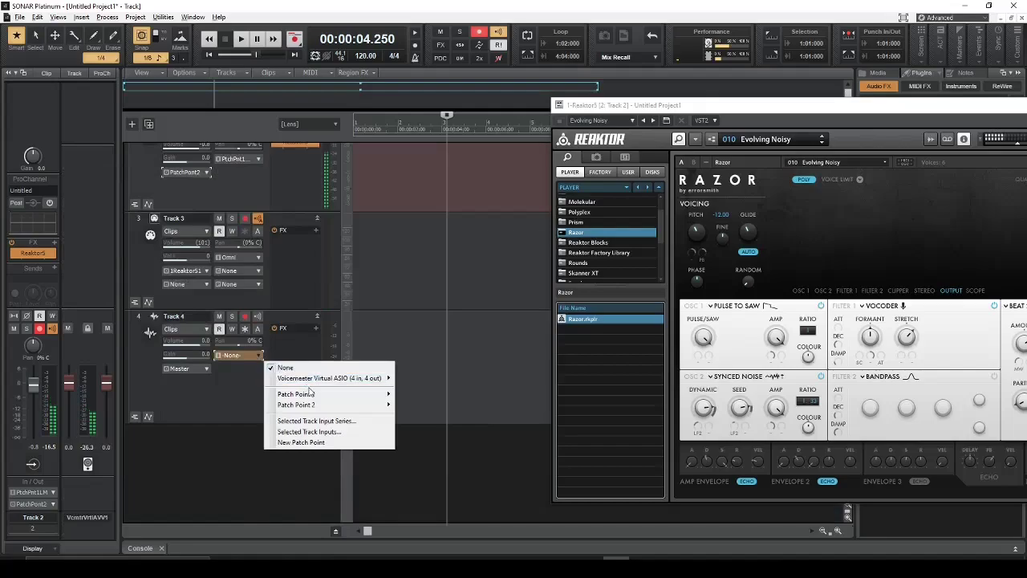
mouse_move(315, 407)
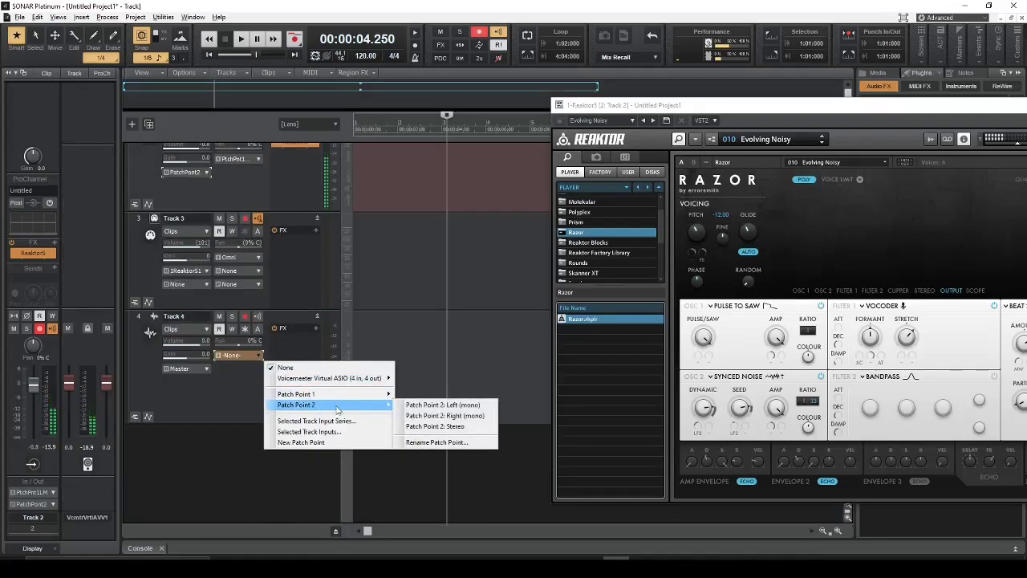
left_click(434, 426)
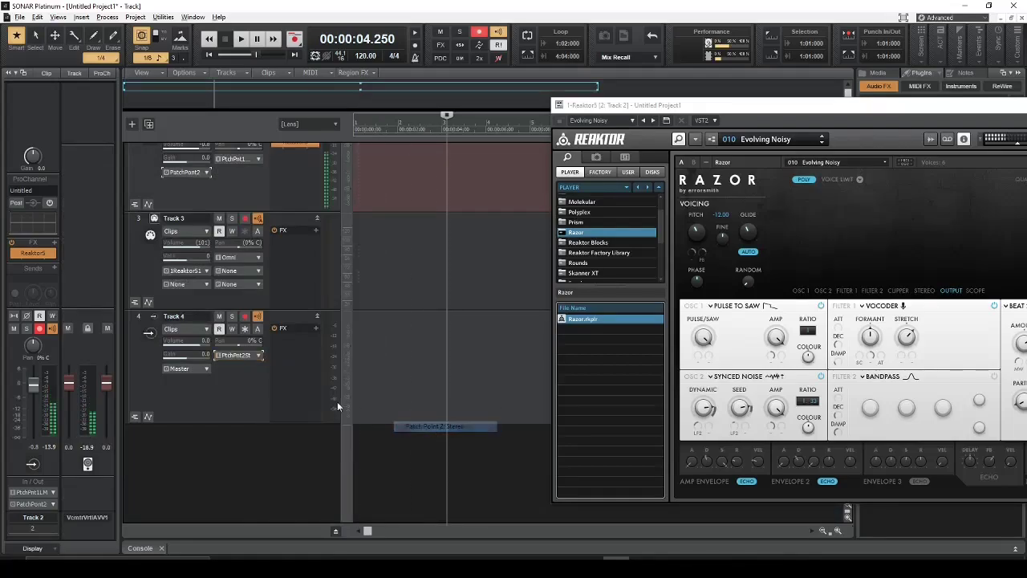
left_click(245, 328)
scroll(261, 349, "up", 3)
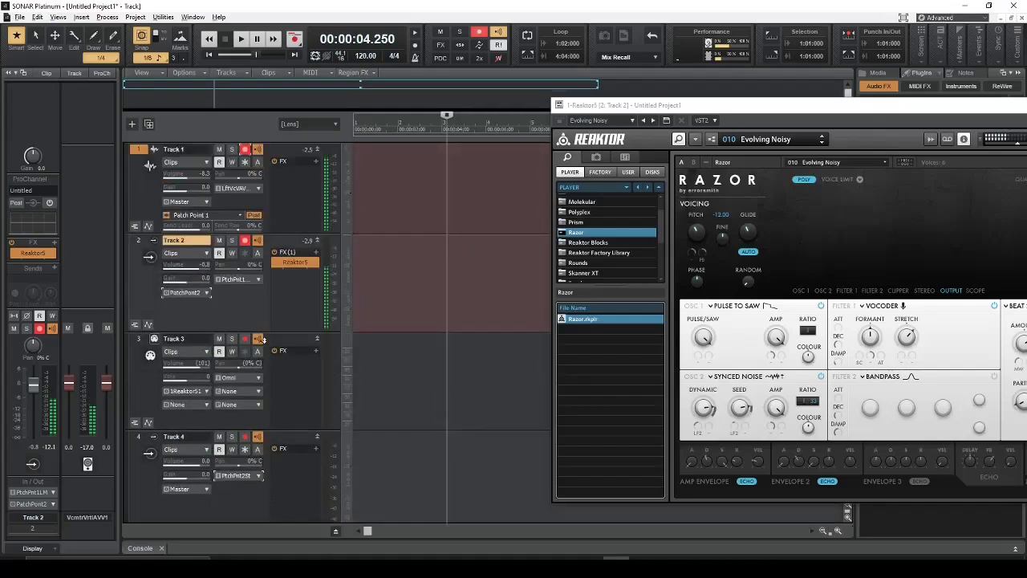
Arm Track 4 and the MIDI track, Track 3, for recording, with the playhead returned to the project start
scroll(265, 508, "down", 3)
left_click(245, 316)
scroll(247, 322, "up", 3)
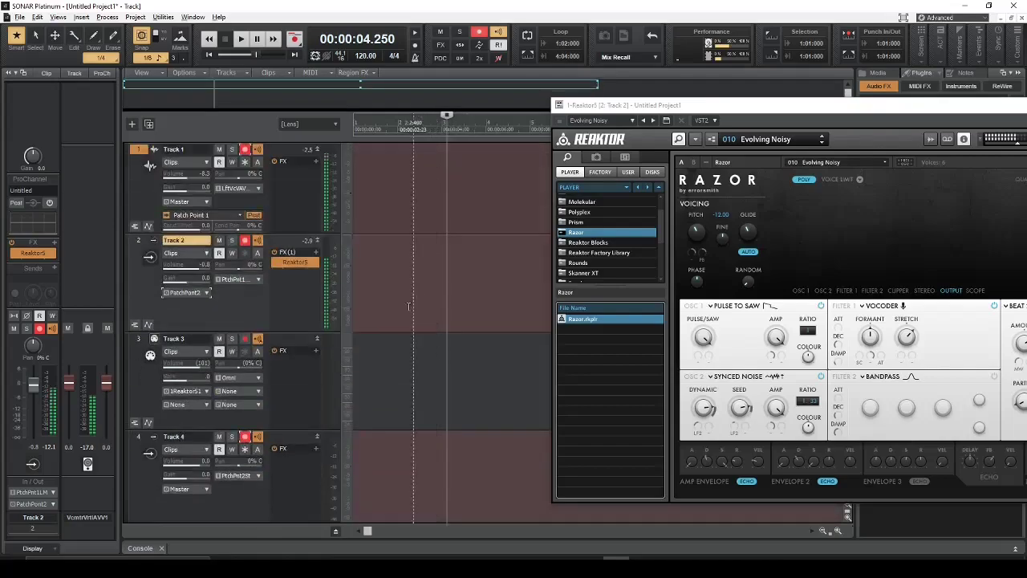
scroll(281, 363, "down", 3)
scroll(273, 348, "up", 3)
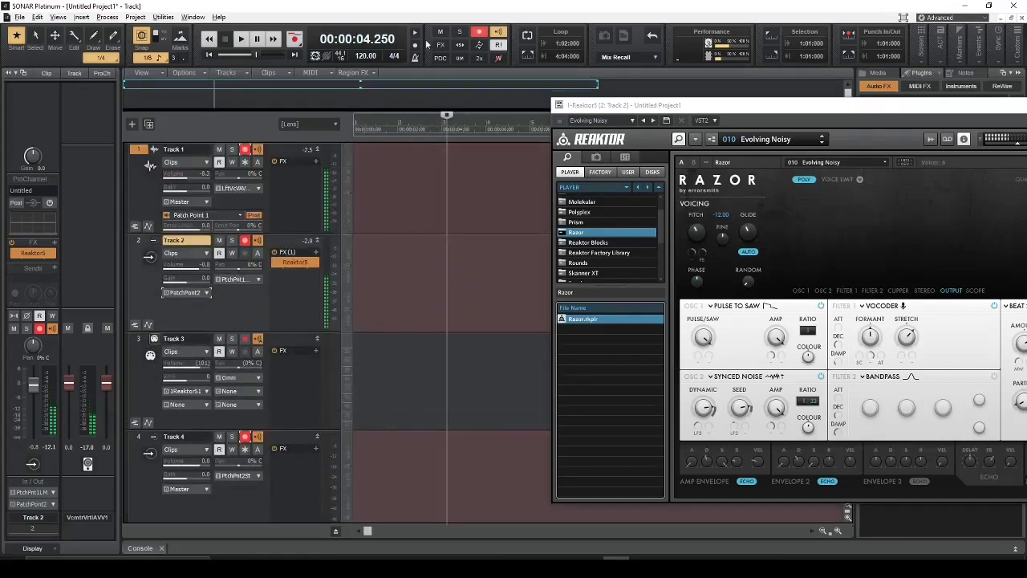
left_click(208, 54)
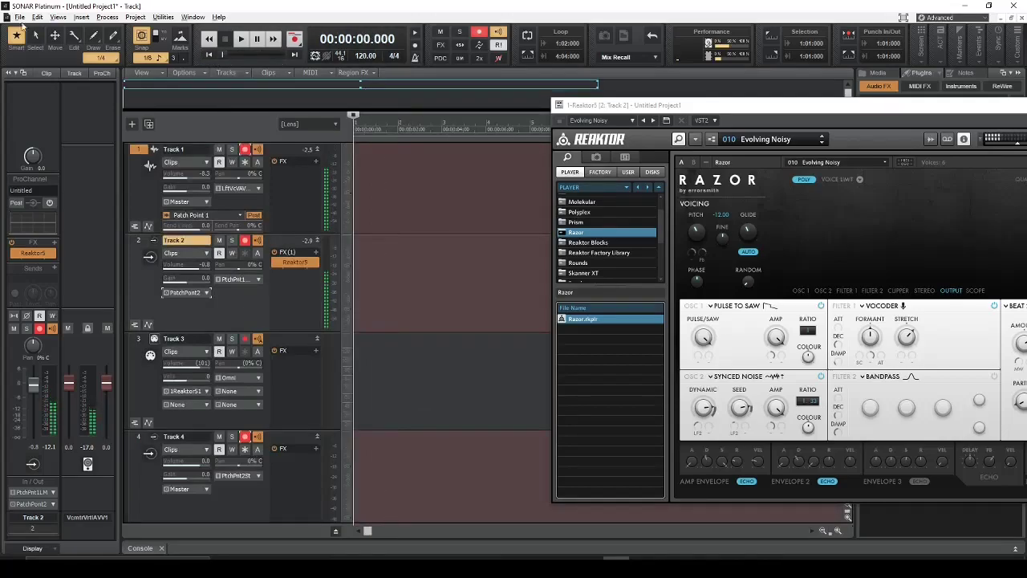
left_click(245, 338)
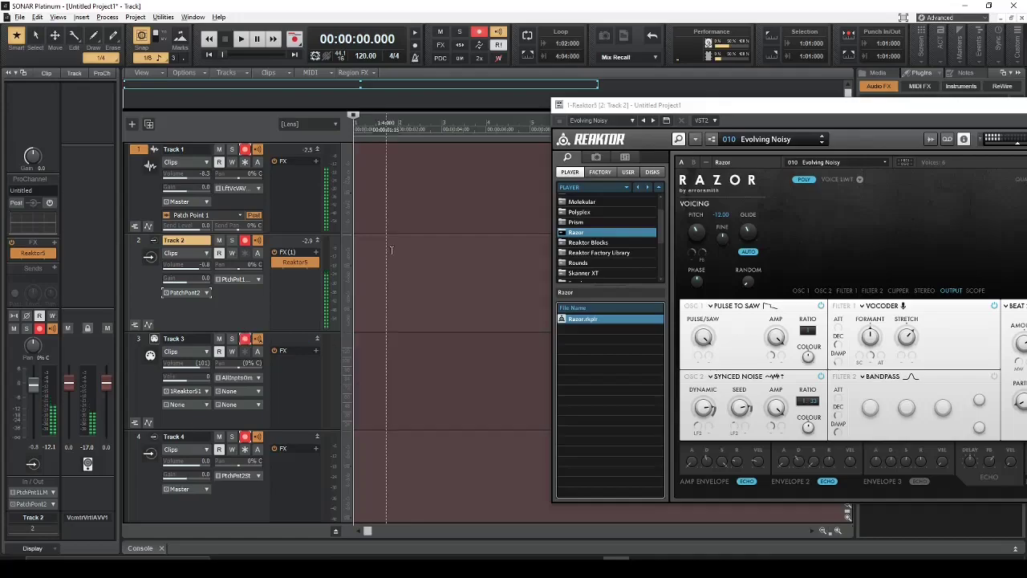
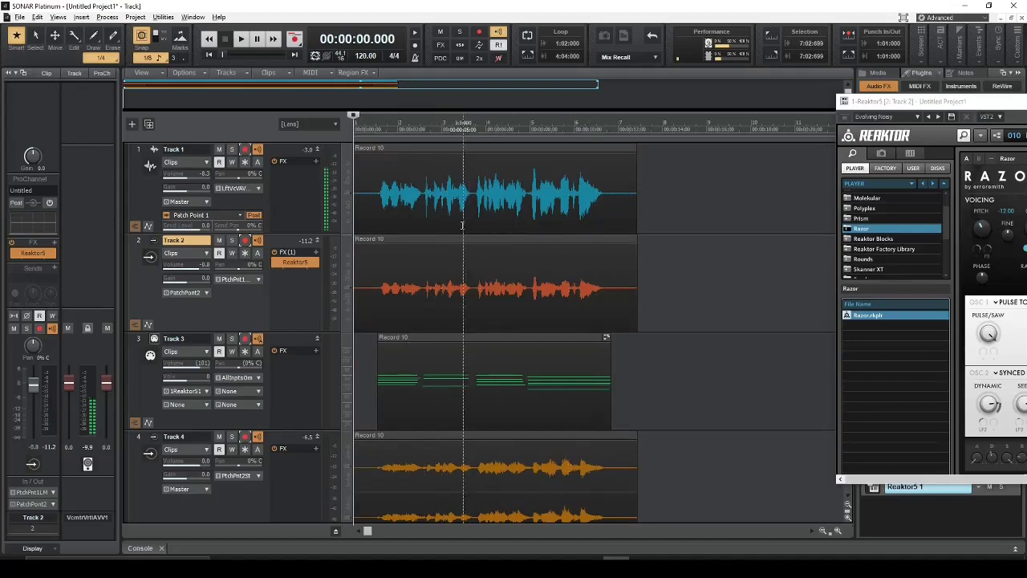
Solo Track 2 with its MIDI Track 3, play back the recorded take, and turn the solo off again
left_click(233, 240)
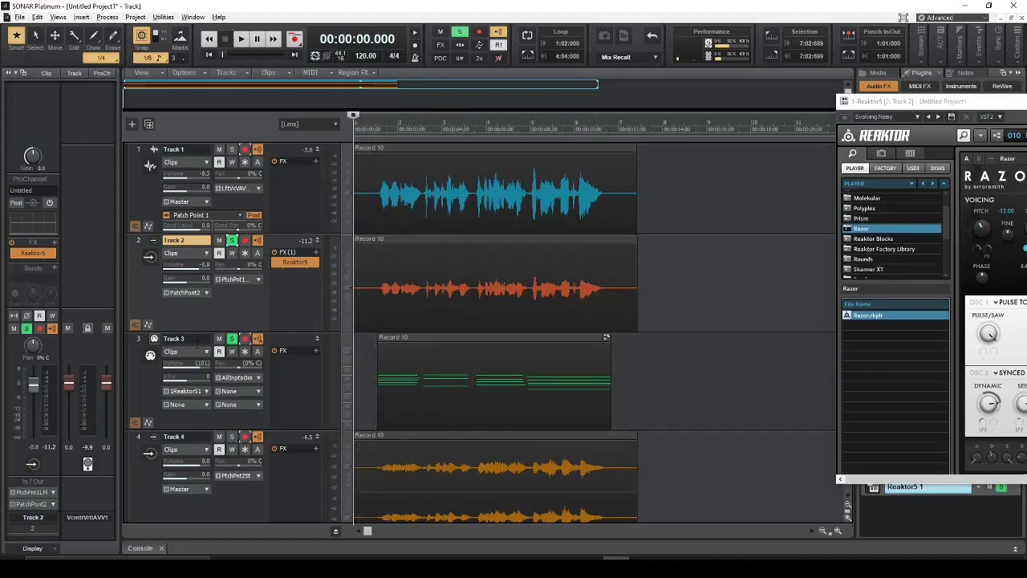
left_click(374, 282)
key("space")
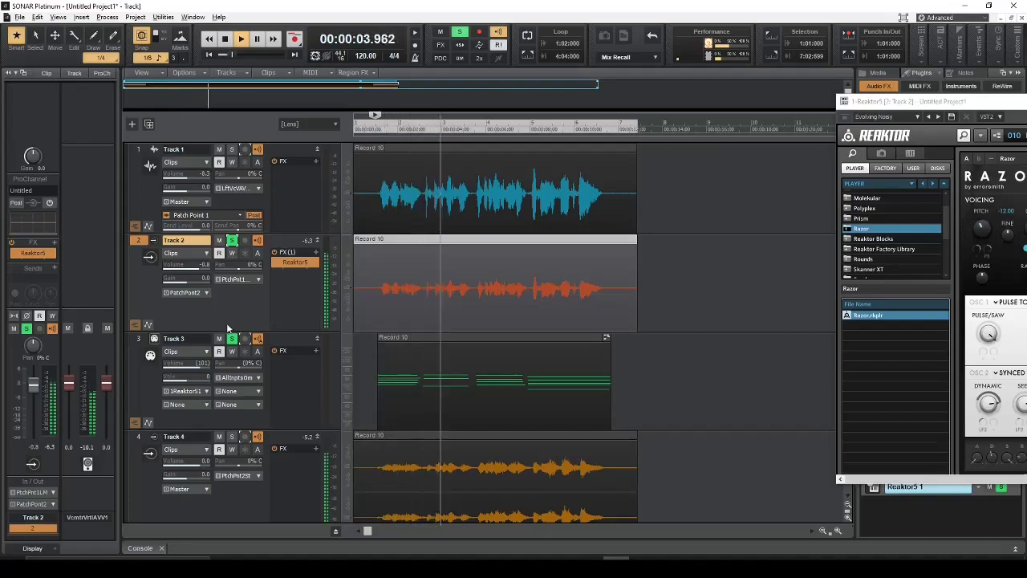
left_click(232, 241)
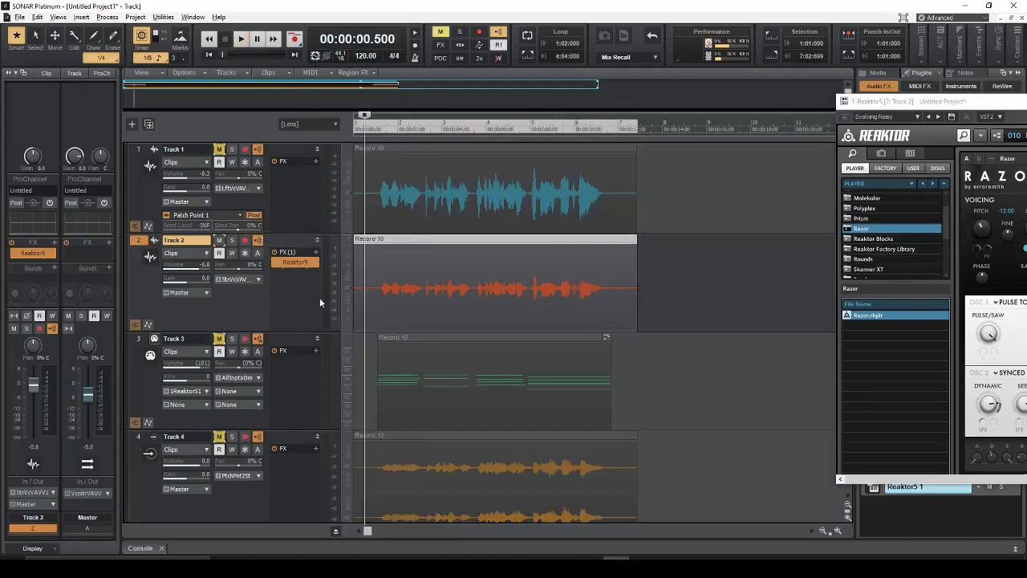
scroll(319, 297, "down", 2)
scroll(303, 279, "up", 1)
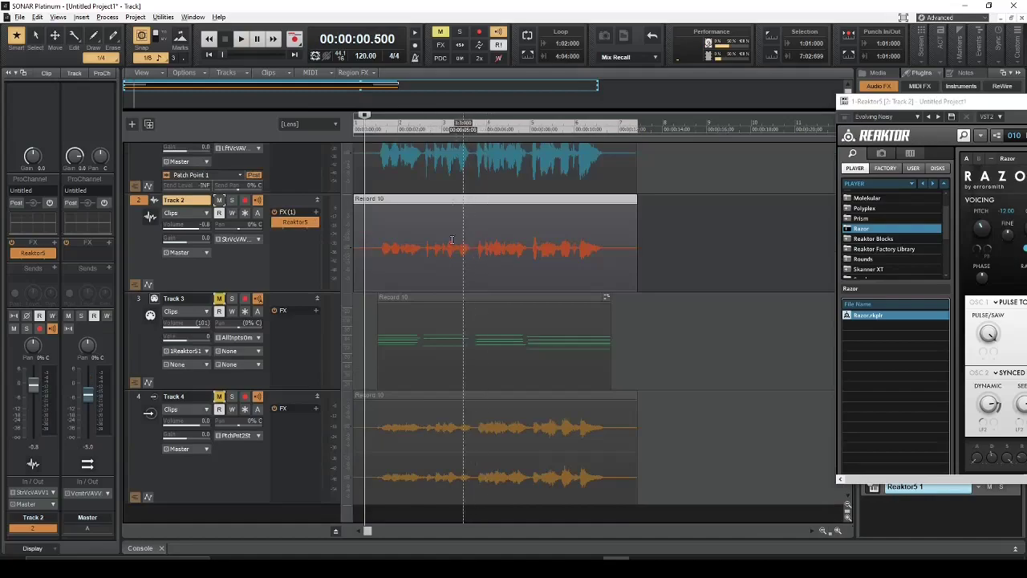
scroll(366, 237, "down", 1)
scroll(367, 225, "up", 1)
scroll(367, 224, "down", 1)
scroll(366, 224, "up", 1)
scroll(369, 216, "down", 1)
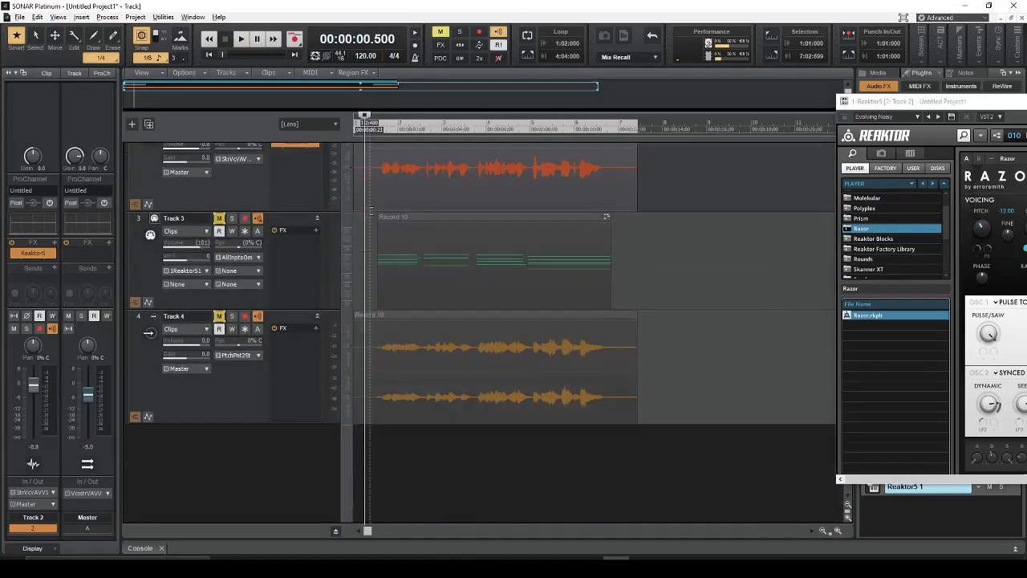
Reduce Track 4's height and move the recorded clip from Track 2 onto a new track below Track 4
left_click_drag(306, 423, 313, 368)
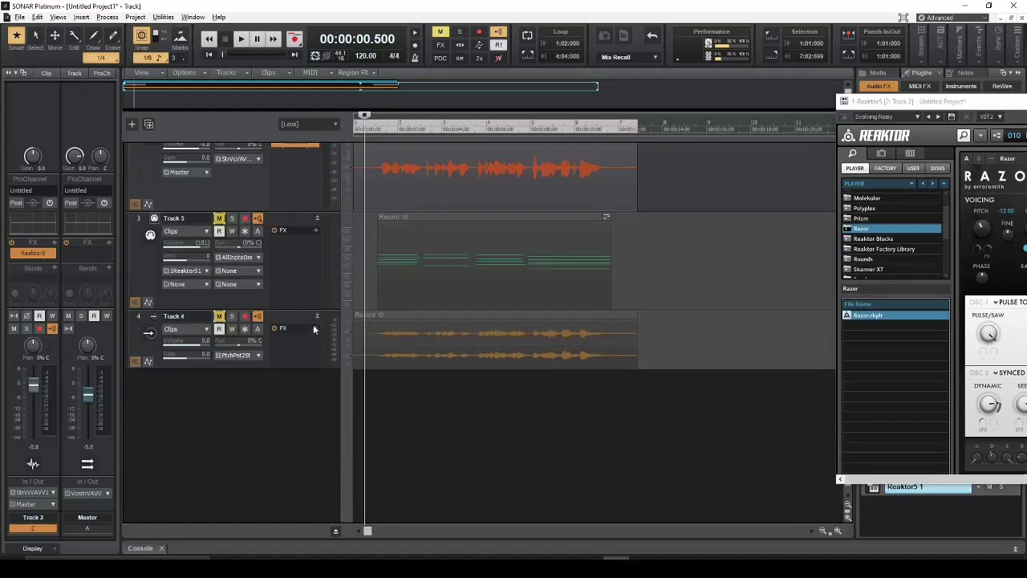
scroll(315, 326, "up", 1)
left_click_drag(381, 166, 358, 448)
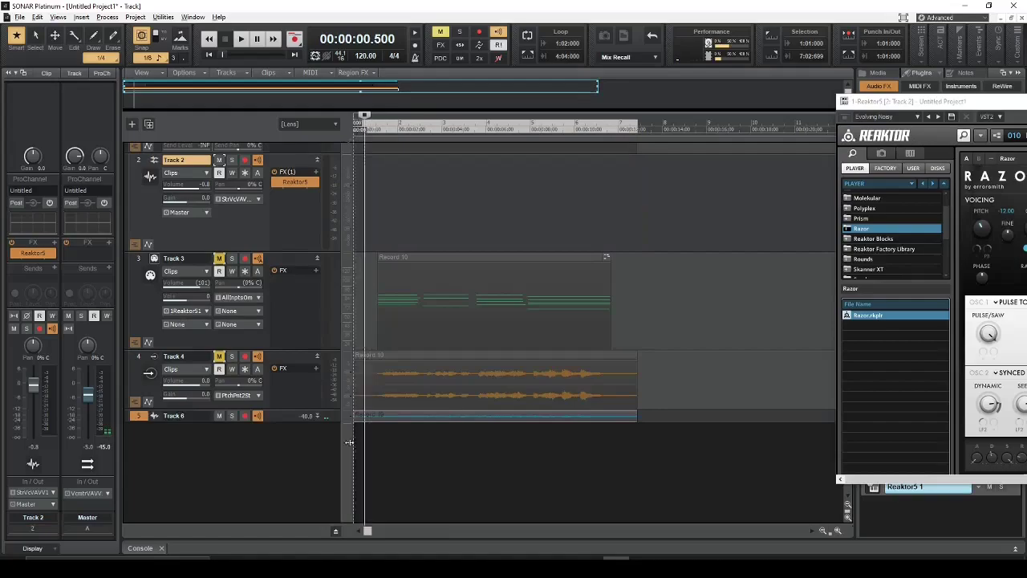
Solo Track 6 and play back its clip, expanding the track to show the full waveform
left_click(232, 417)
key("space")
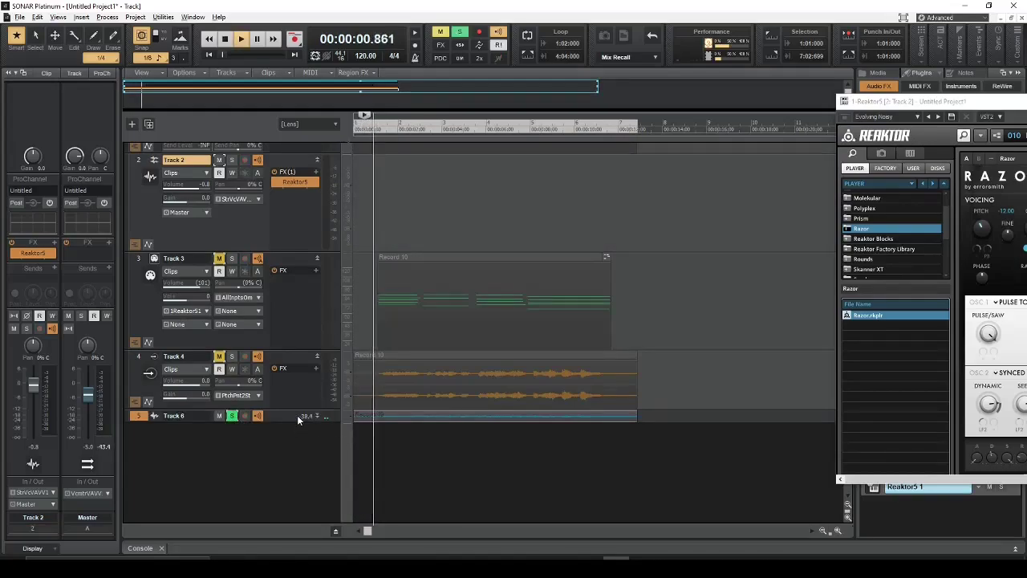
scroll(308, 363, "up", 2)
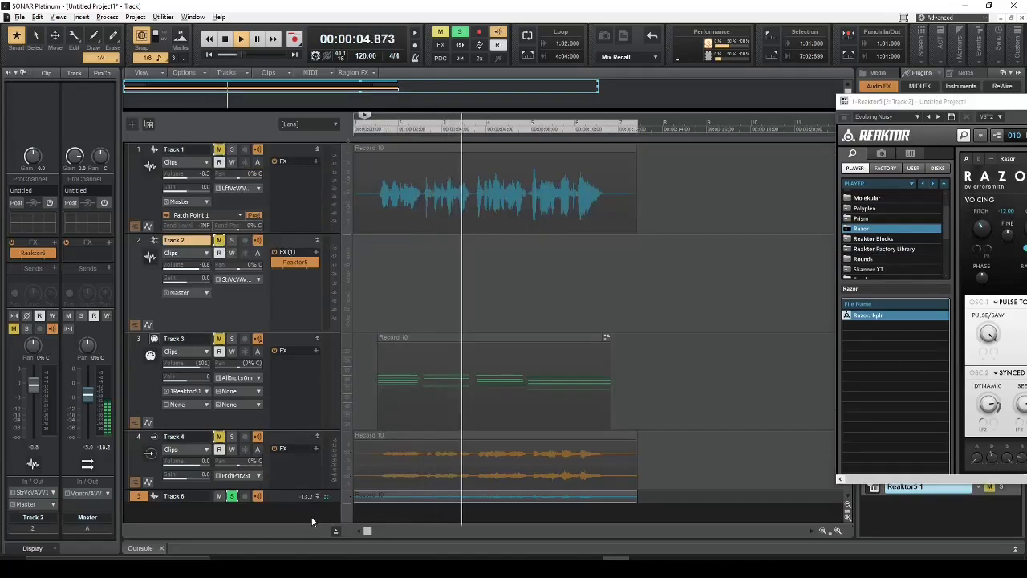
left_click(331, 499)
scroll(327, 458, "down", 4)
left_click_drag(326, 363, 328, 520)
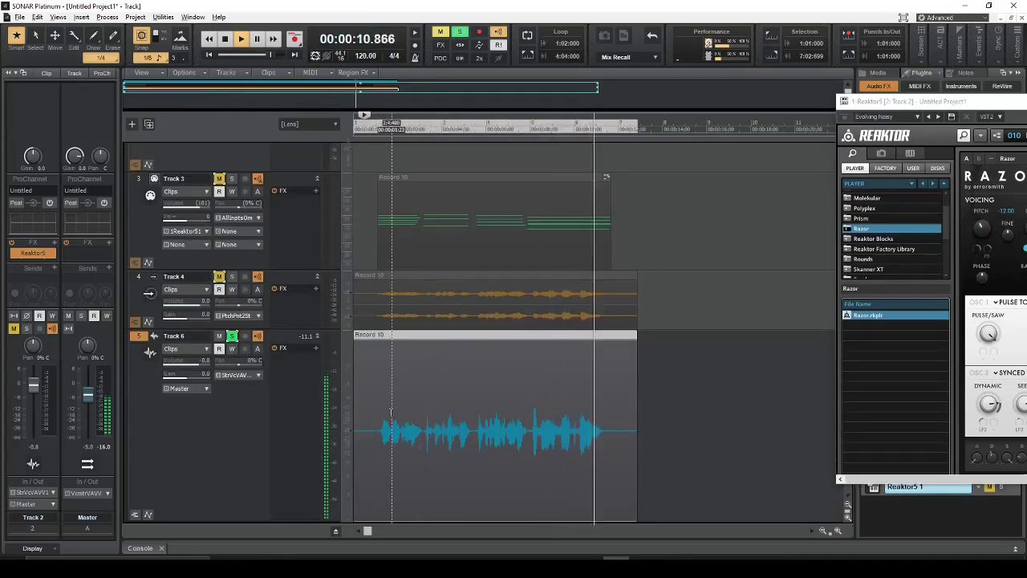
key("space")
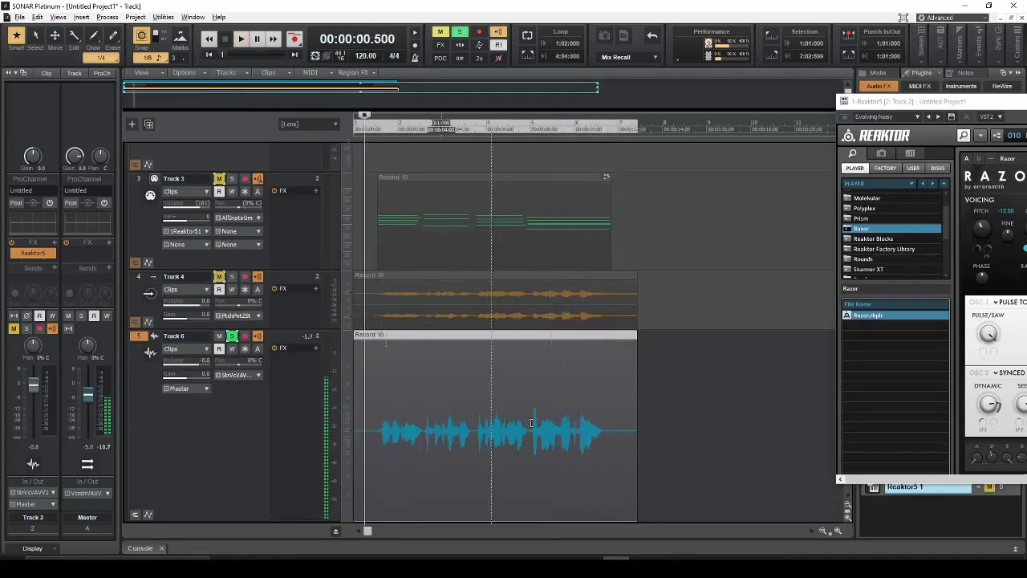
Turn off input echo on Track 6 and play back its clip again
left_click(255, 338)
key("space")
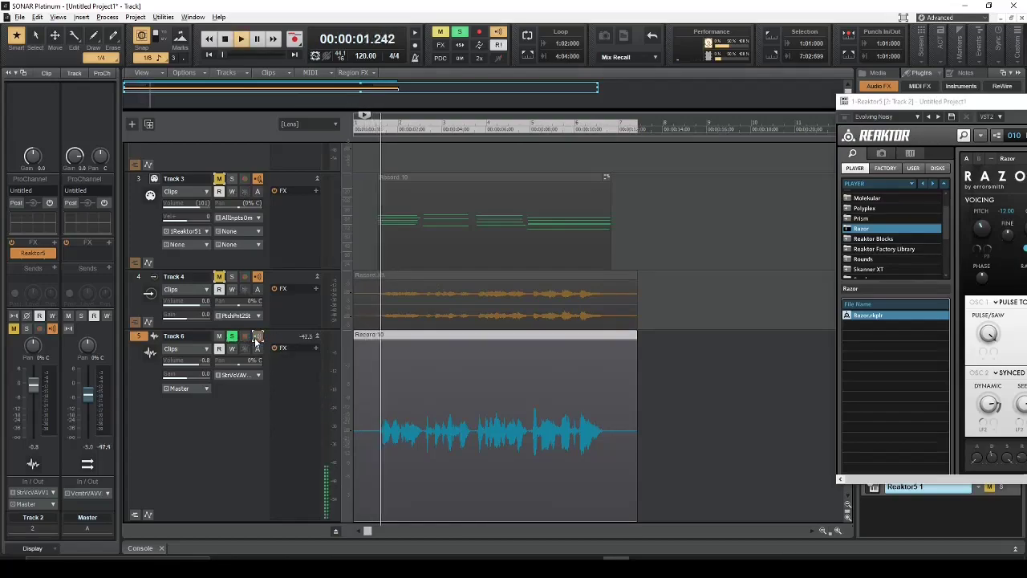
scroll(256, 341, "up", 4)
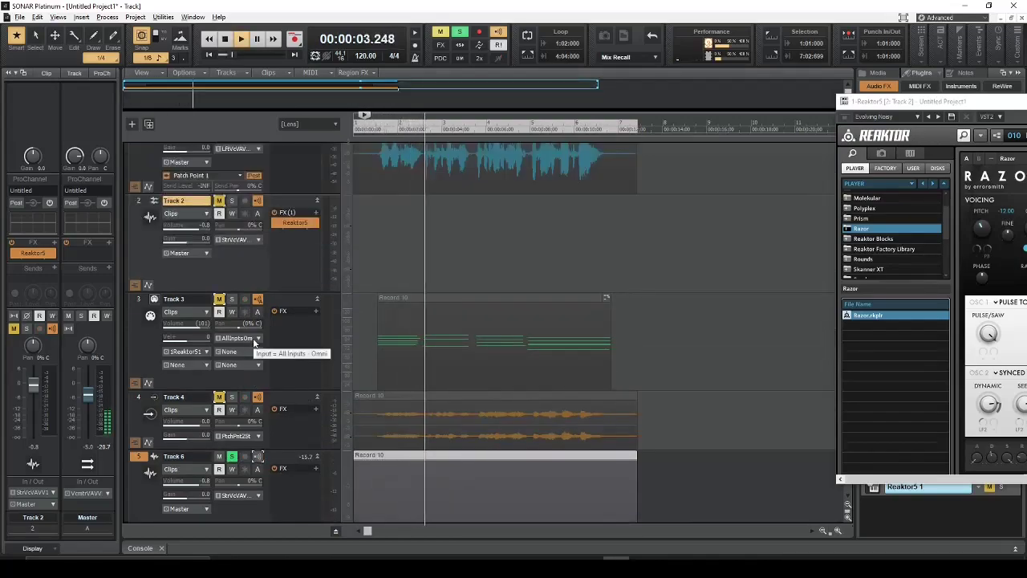
scroll(254, 341, "down", 4)
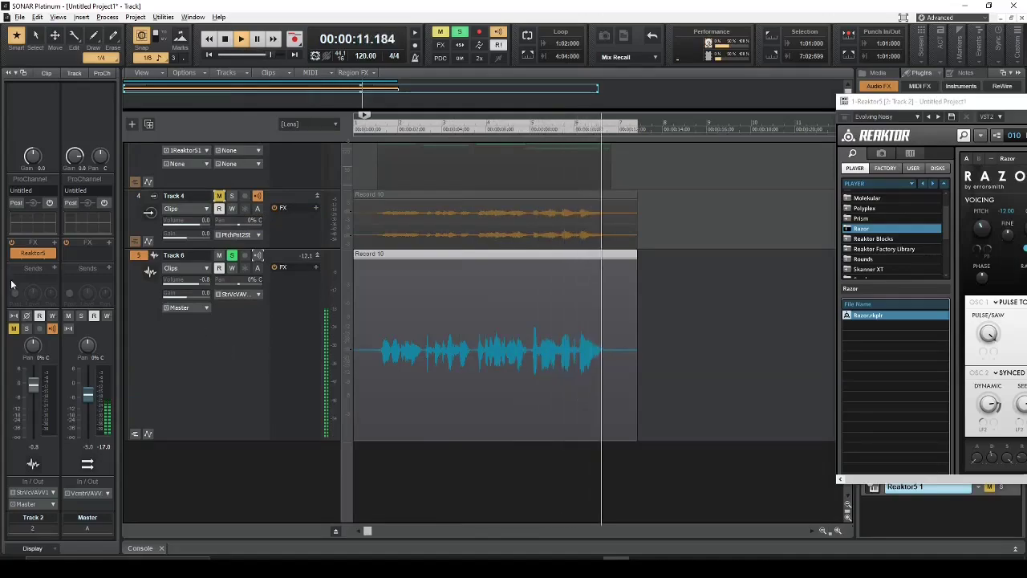
key("space")
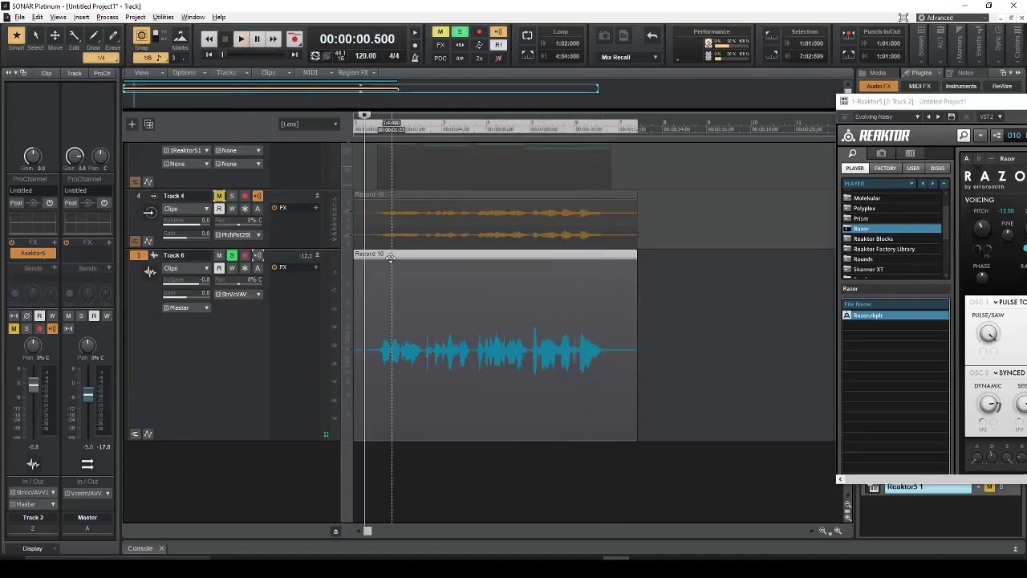
scroll(389, 261, "up", 5)
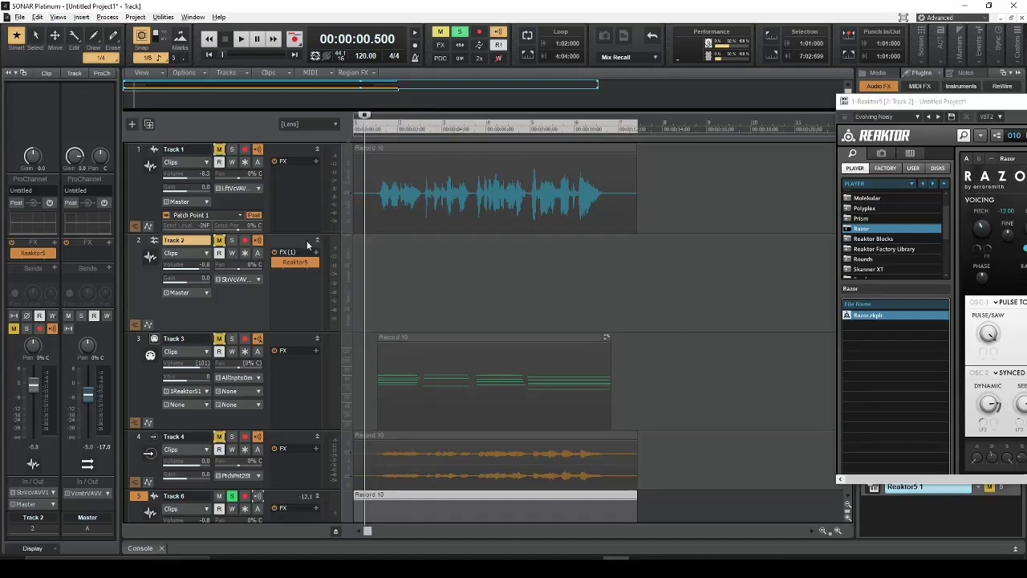
scroll(392, 313, "down", 3)
scroll(392, 313, "up", 3)
scroll(431, 321, "down", 3)
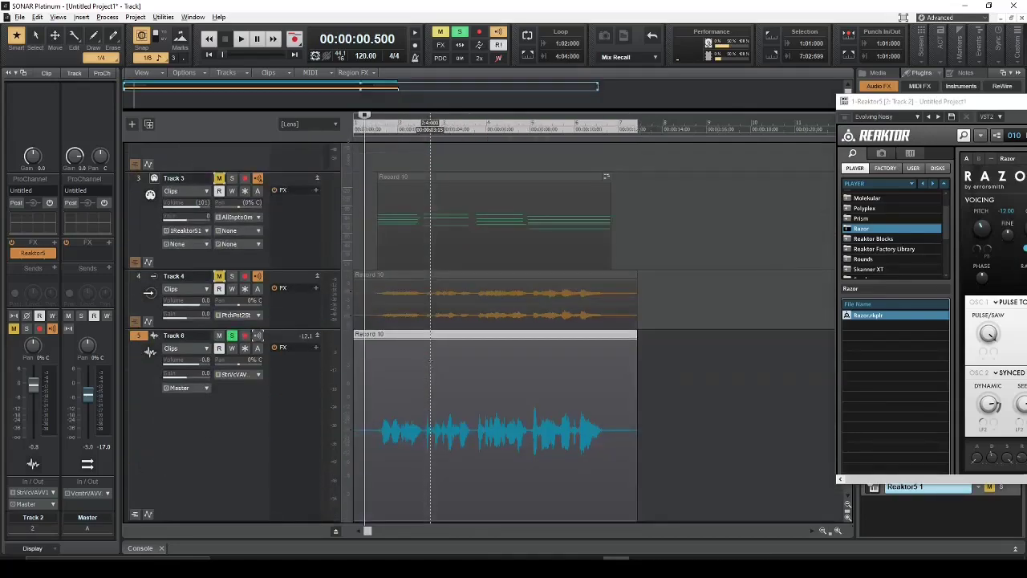
Turn off the solo on Track 6, solo Track 4 instead, and play back its recorded clip
scroll(447, 339, "up", 2)
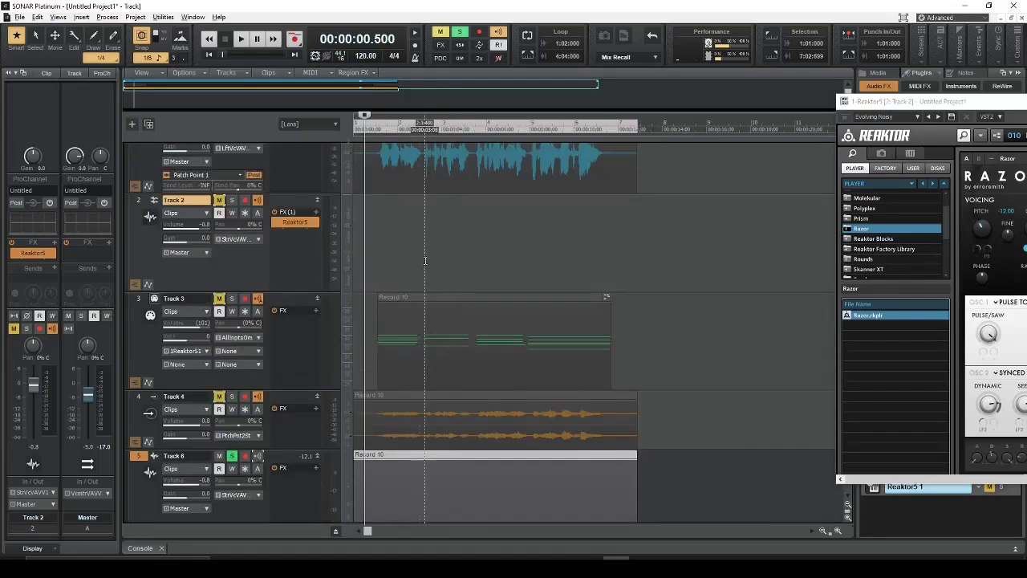
scroll(410, 263, "up", 1)
scroll(473, 301, "down", 4)
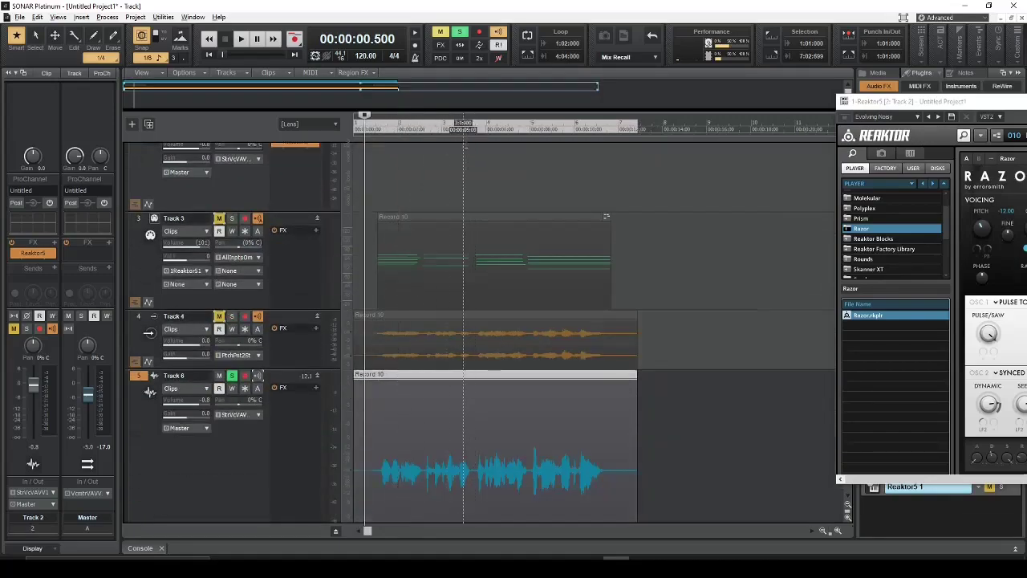
scroll(461, 265, "up", 4)
scroll(466, 321, "down", 3)
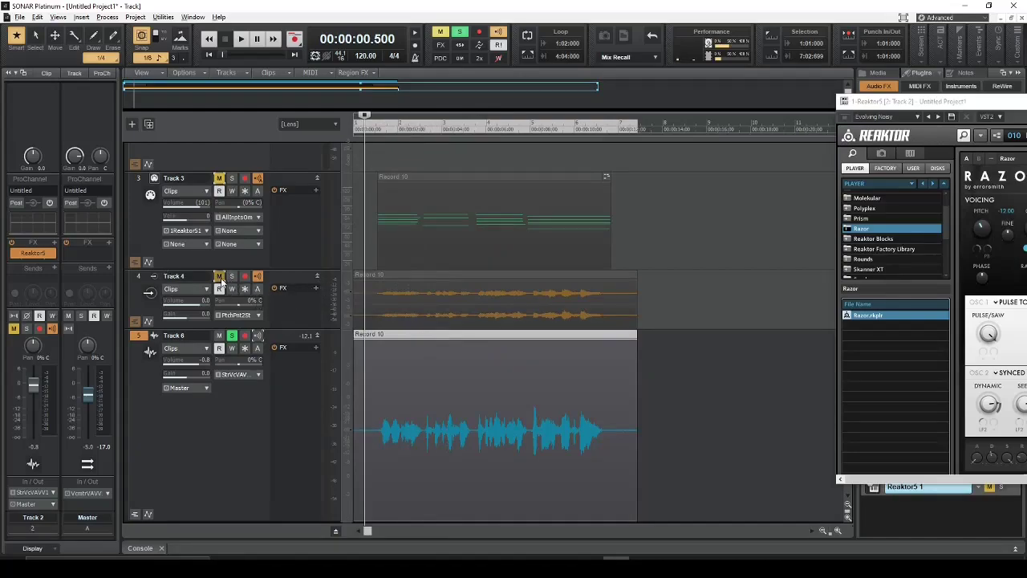
left_click(231, 336)
left_click(231, 276)
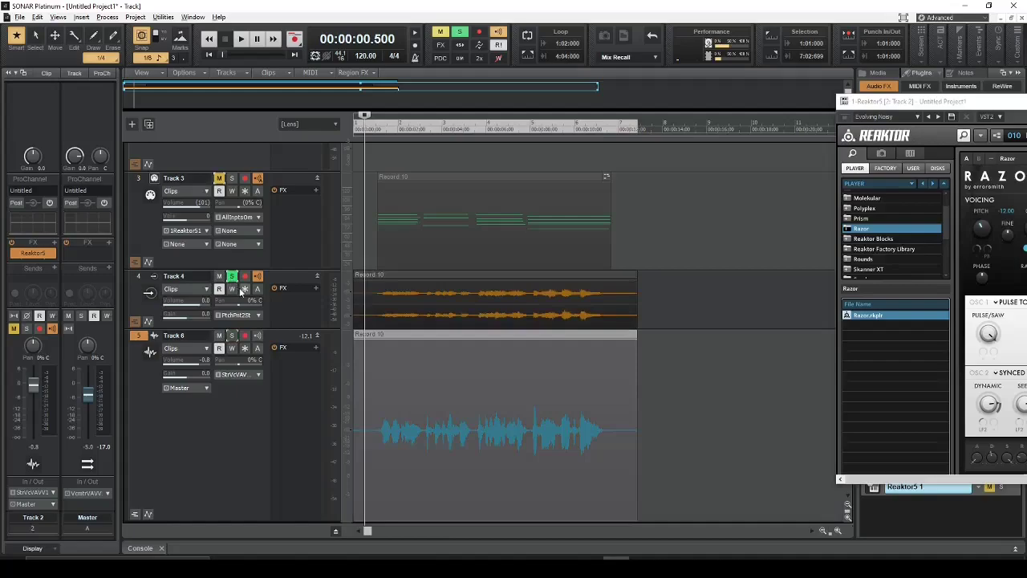
key("space")
scroll(241, 297, "up", 3)
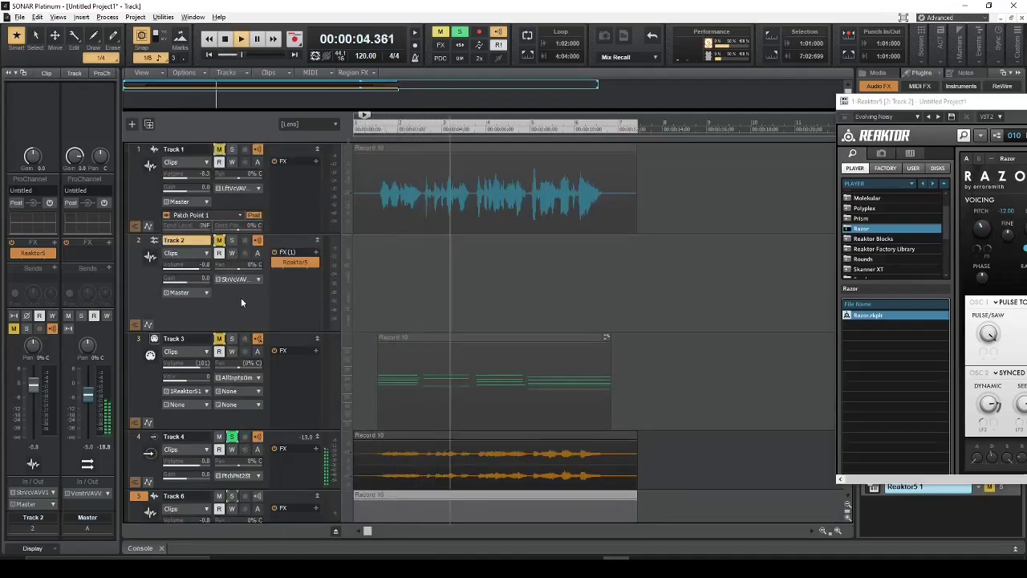
scroll(241, 300, "down", 3)
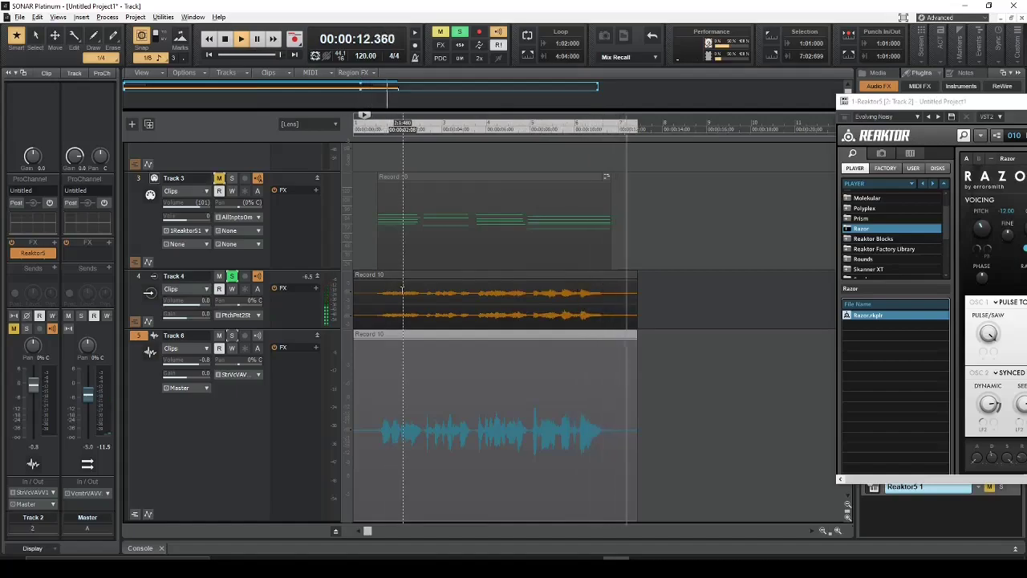
key("space")
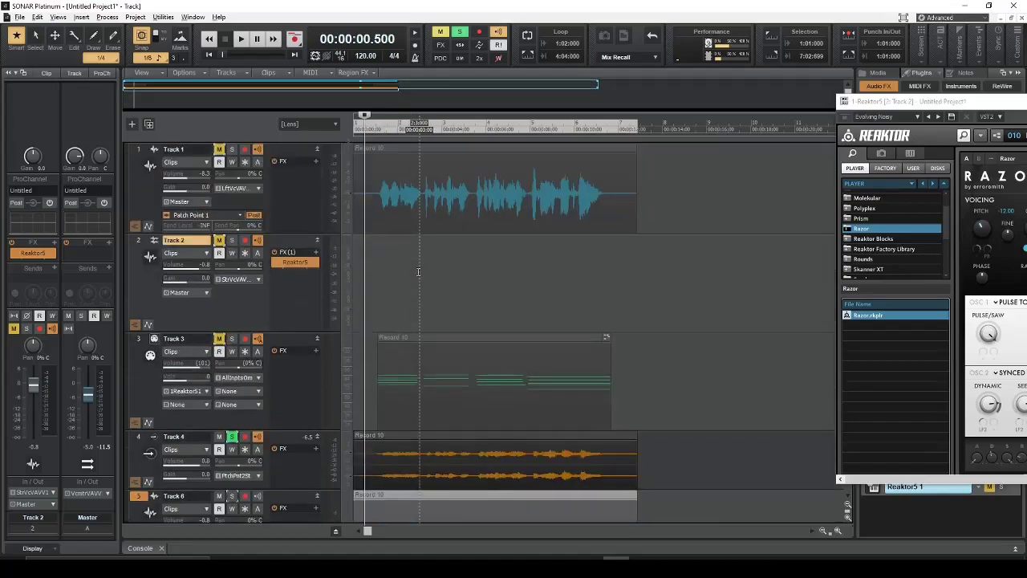
Reduce the heights of Tracks 2, 3 and 6, making Track 6 about half as tall
scroll(404, 299, "up", 3)
mouse_move(274, 334)
left_mouse_down()
mouse_move(275, 295)
mouse_move(268, 315)
left_mouse_up()
left_click_drag(292, 407, 288, 382)
mouse_move(288, 445)
left_mouse_down()
mouse_move(287, 420)
mouse_move(283, 427)
left_mouse_up()
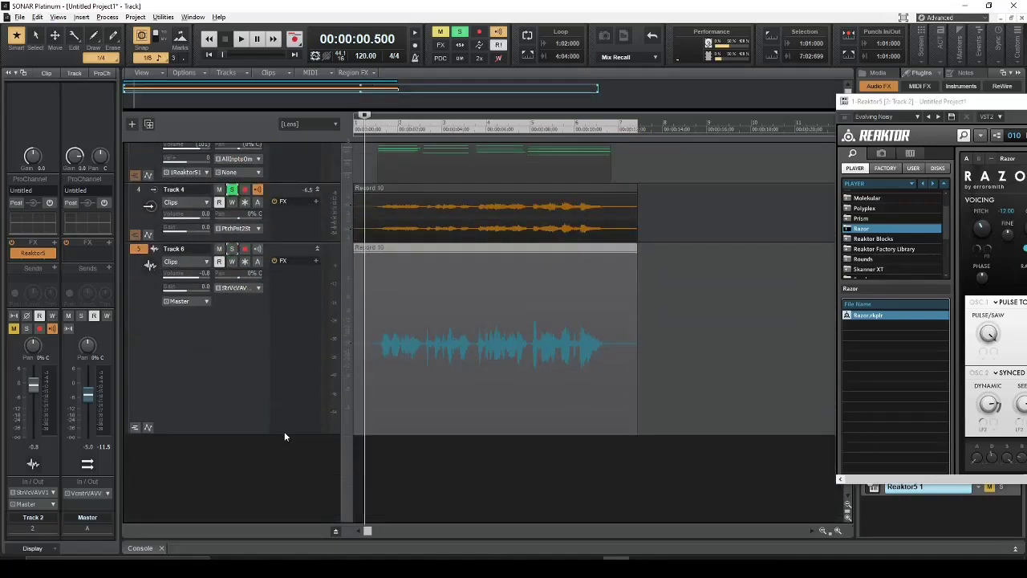
left_click_drag(287, 434, 305, 334)
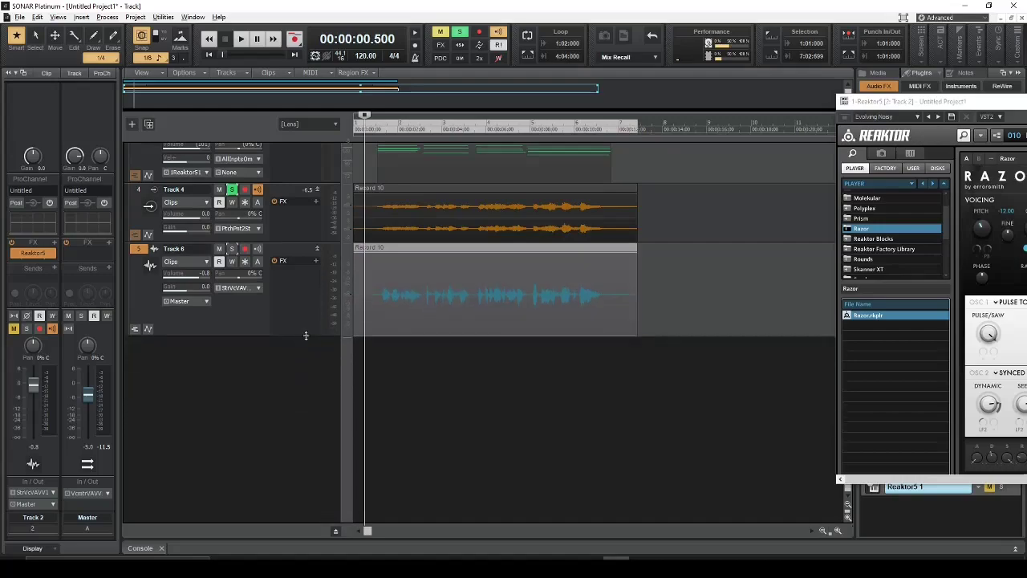
scroll(432, 380, "up", 4)
scroll(431, 382, "down", 3)
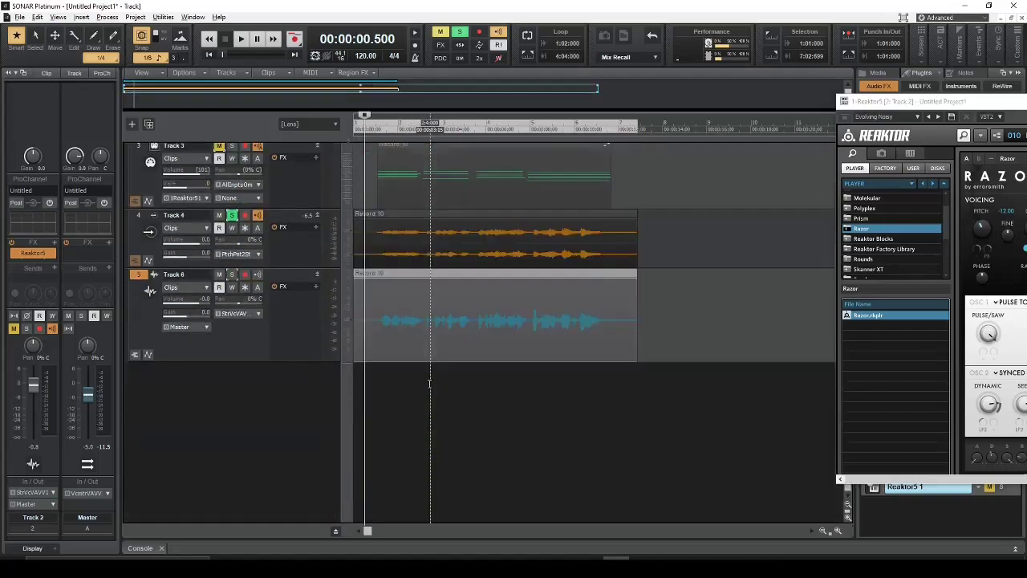